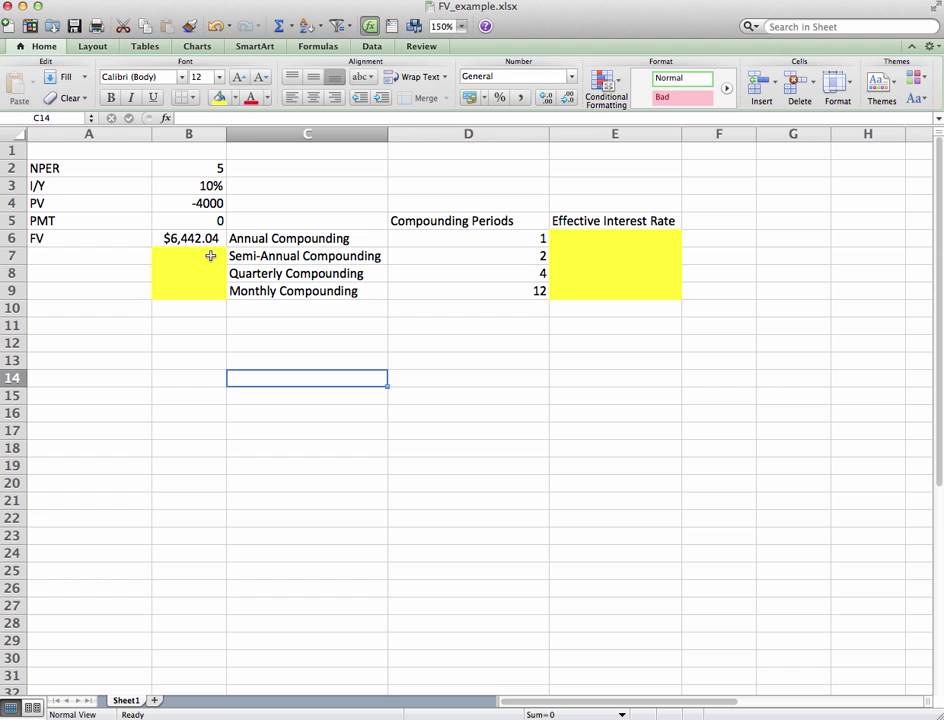
Step: Insert the financial FV function in cell B7 for semi-annual compounding and show its arguments in the Formula Builder
{"action": "left_click", "coordinate": [211, 256]}
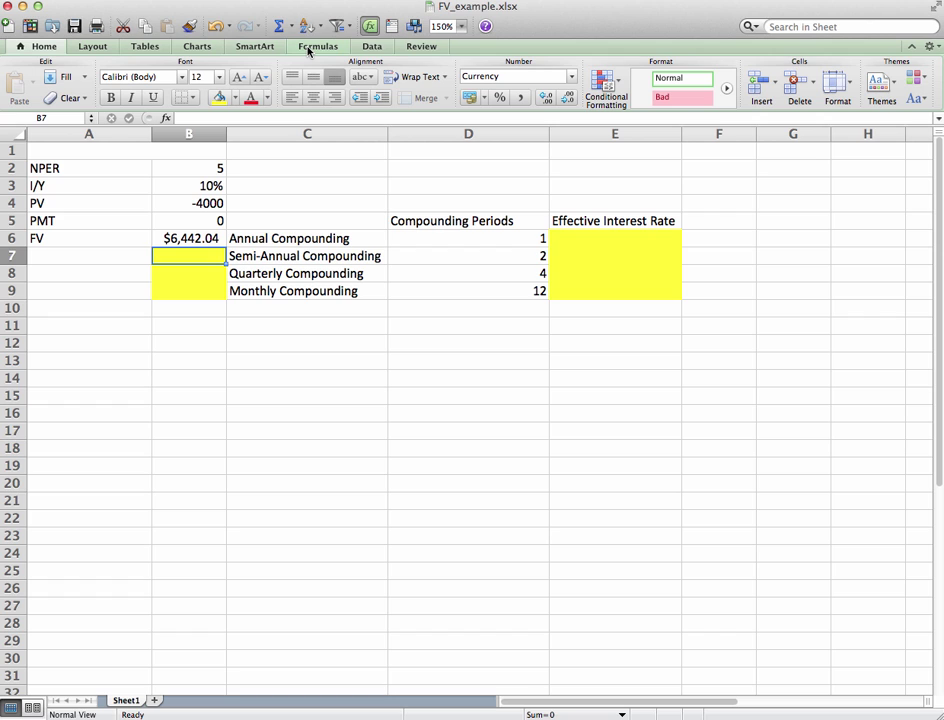
{"action": "left_click", "coordinate": [316, 47]}
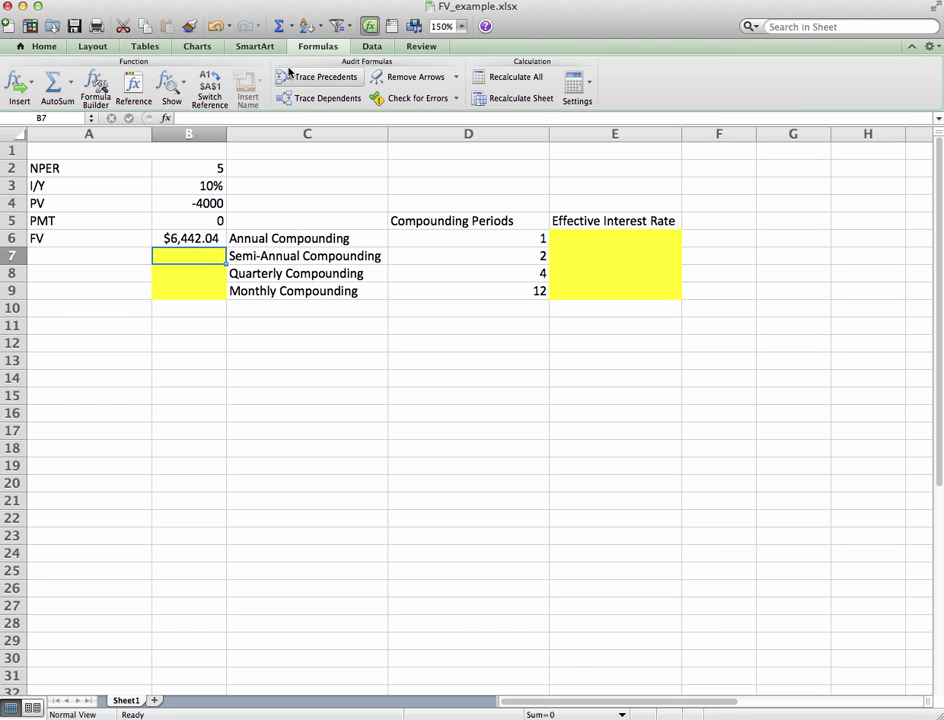
{"action": "left_click", "coordinate": [20, 88]}
{"action": "mouse_move", "coordinate": [78, 150]}
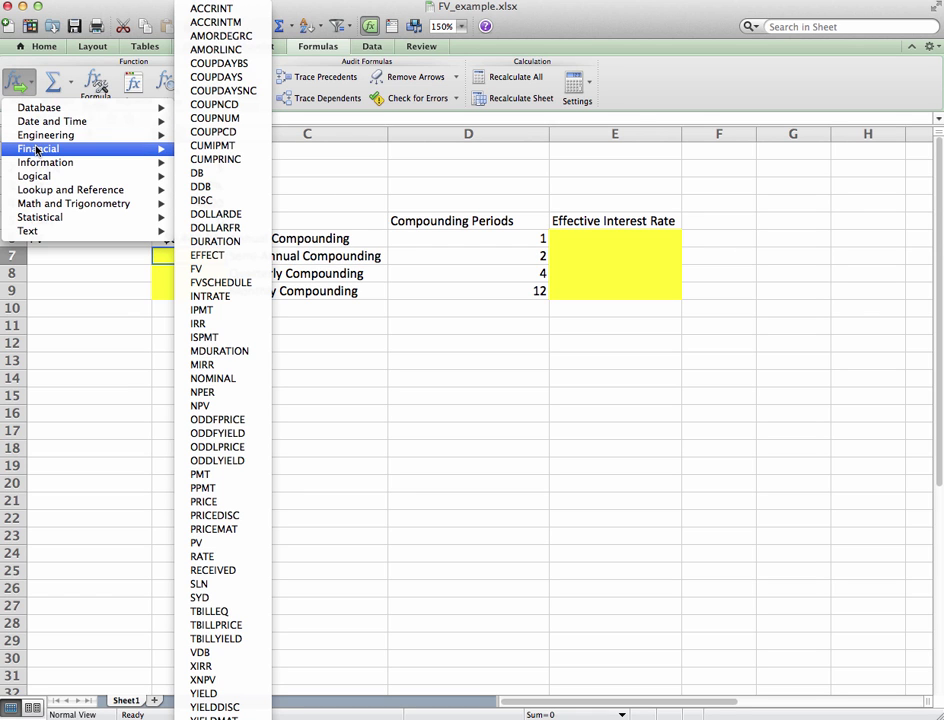
{"action": "left_click", "coordinate": [200, 269]}
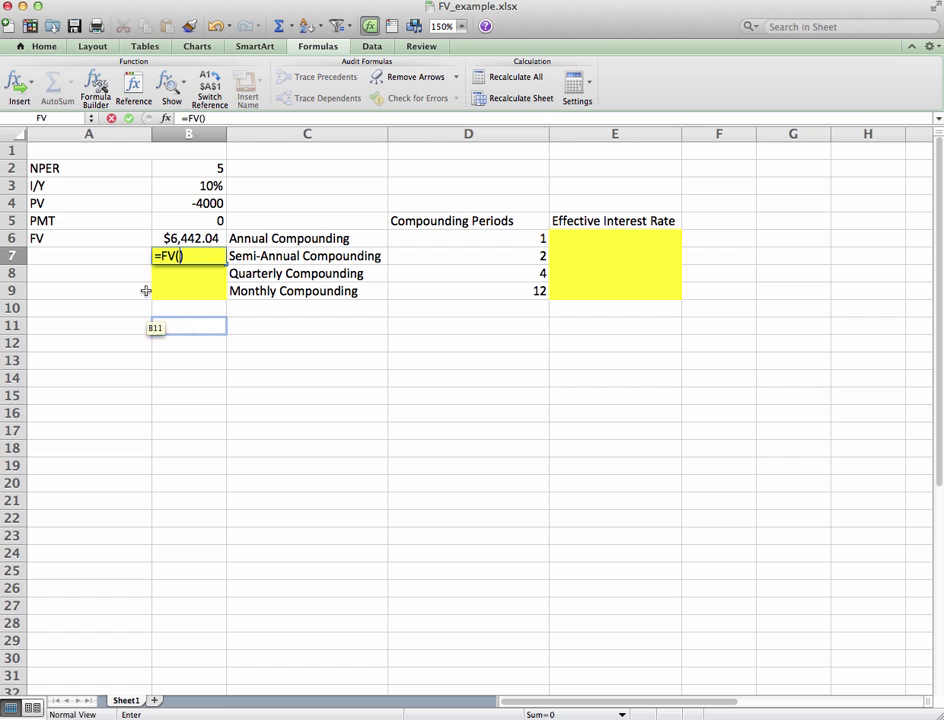
{"action": "left_click", "coordinate": [96, 90]}
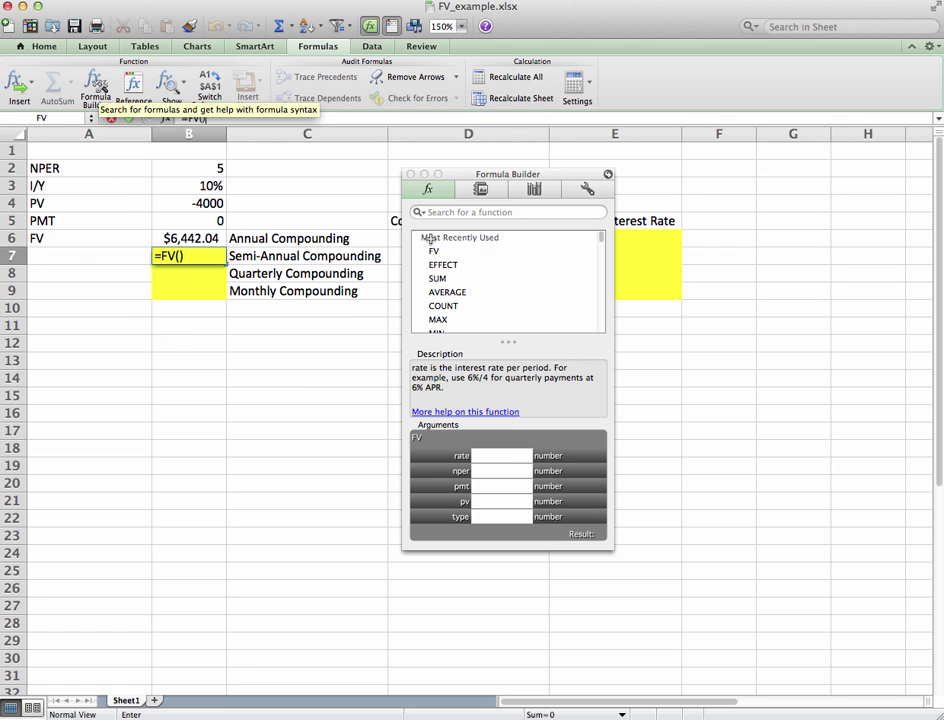
{"action": "left_click_drag", "start_coordinate": [491, 175], "coordinate": [527, 168]}
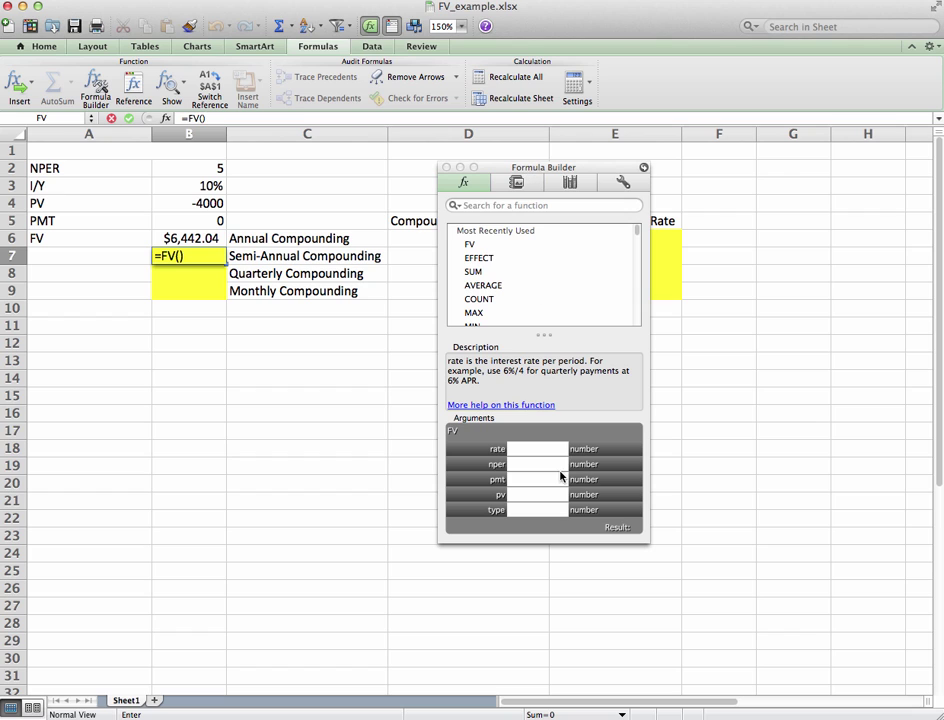
Step: Fill the FV arguments for B7 with rate B3, nper B2, pmt B5 and pv B4
{"action": "left_click", "coordinate": [537, 449]}
{"action": "left_click", "coordinate": [197, 186]}
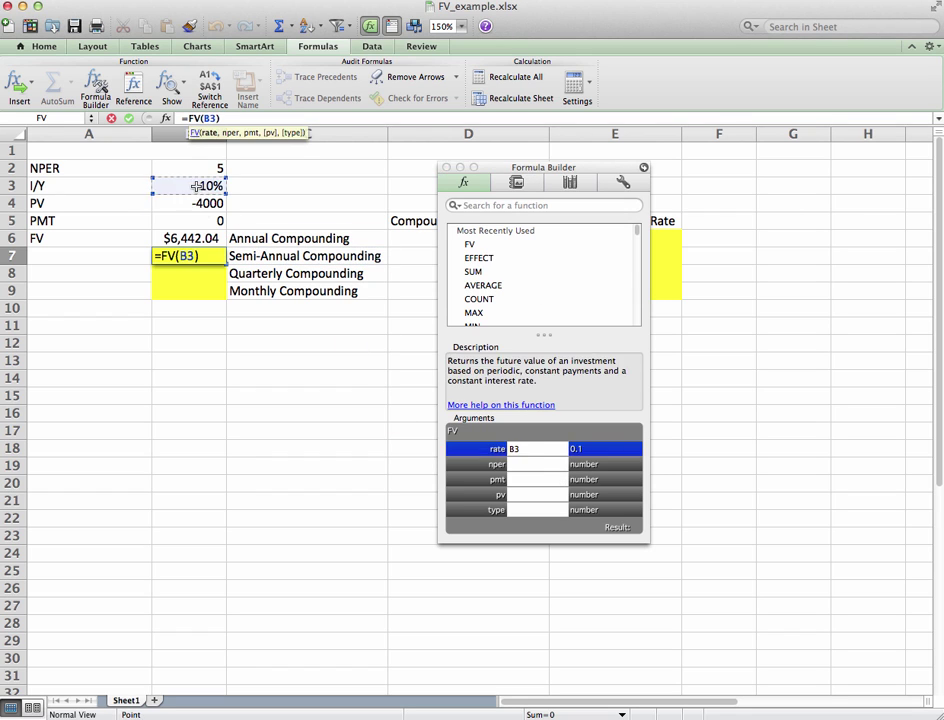
{"action": "left_click", "coordinate": [537, 466]}
{"action": "left_click", "coordinate": [190, 168]}
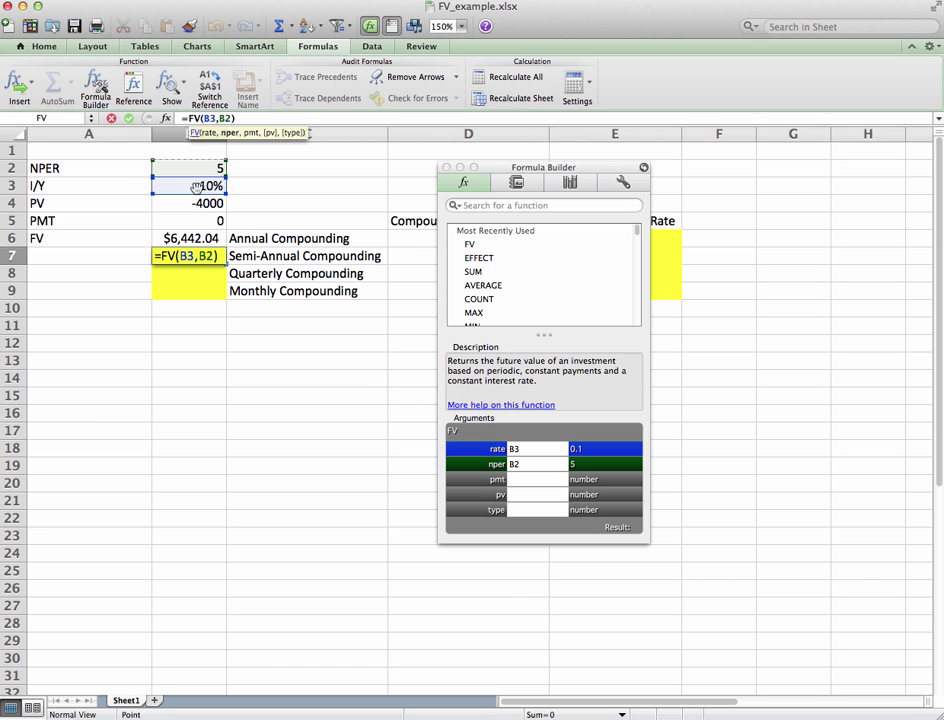
{"action": "left_click", "coordinate": [527, 480]}
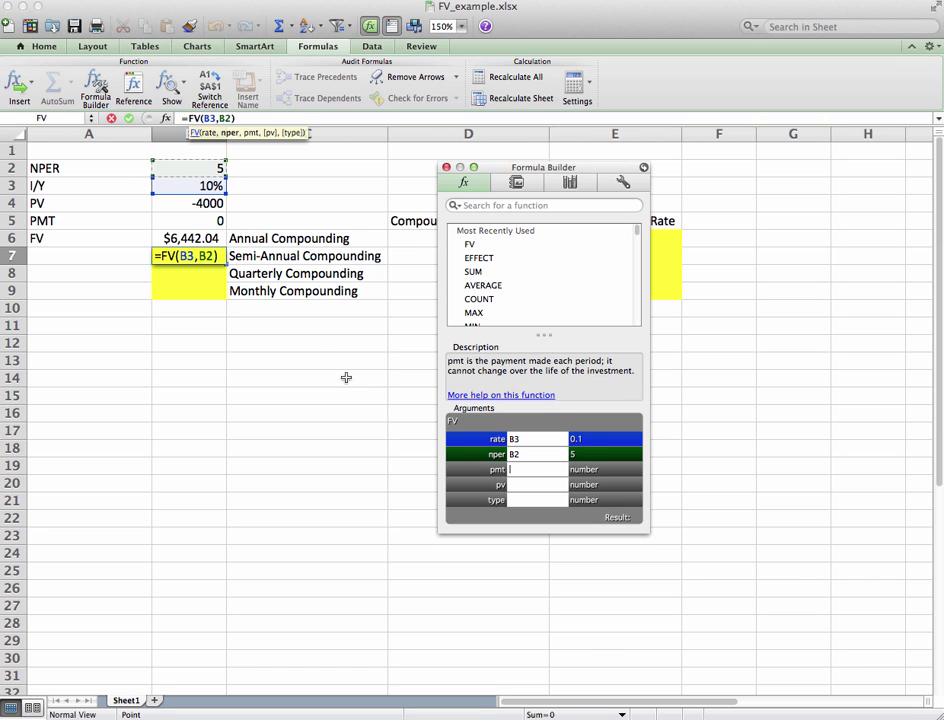
{"action": "left_click", "coordinate": [201, 222]}
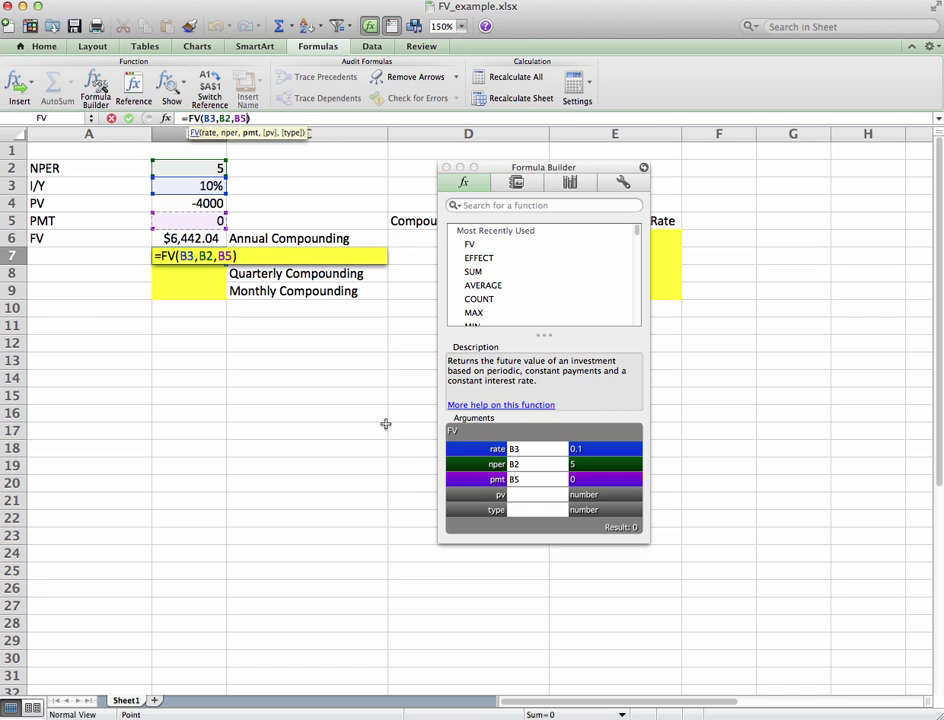
{"action": "left_click", "coordinate": [517, 493]}
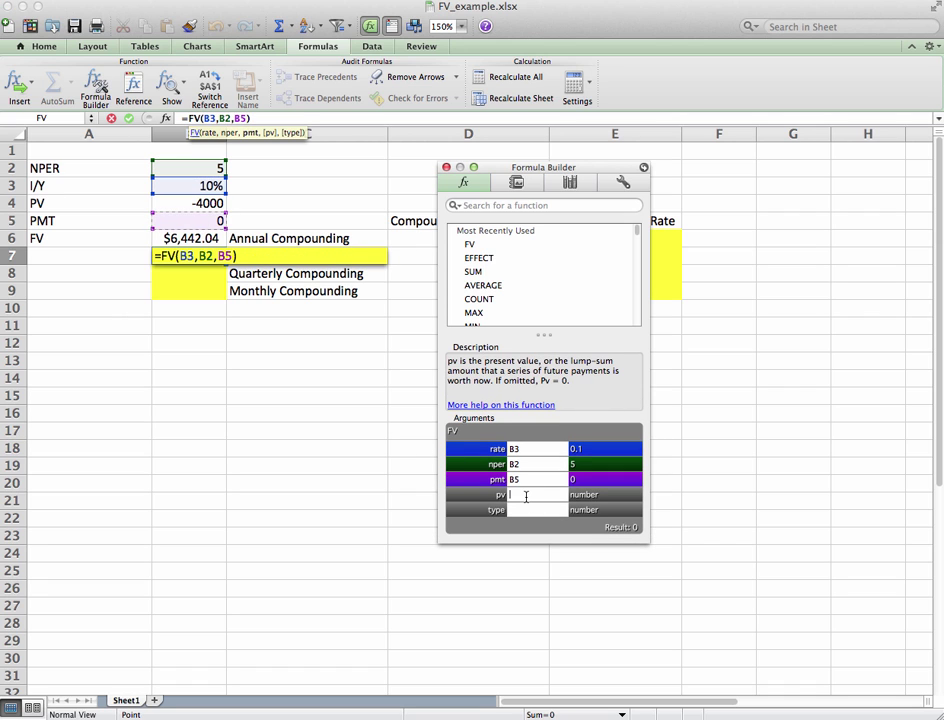
{"action": "left_click", "coordinate": [184, 204]}
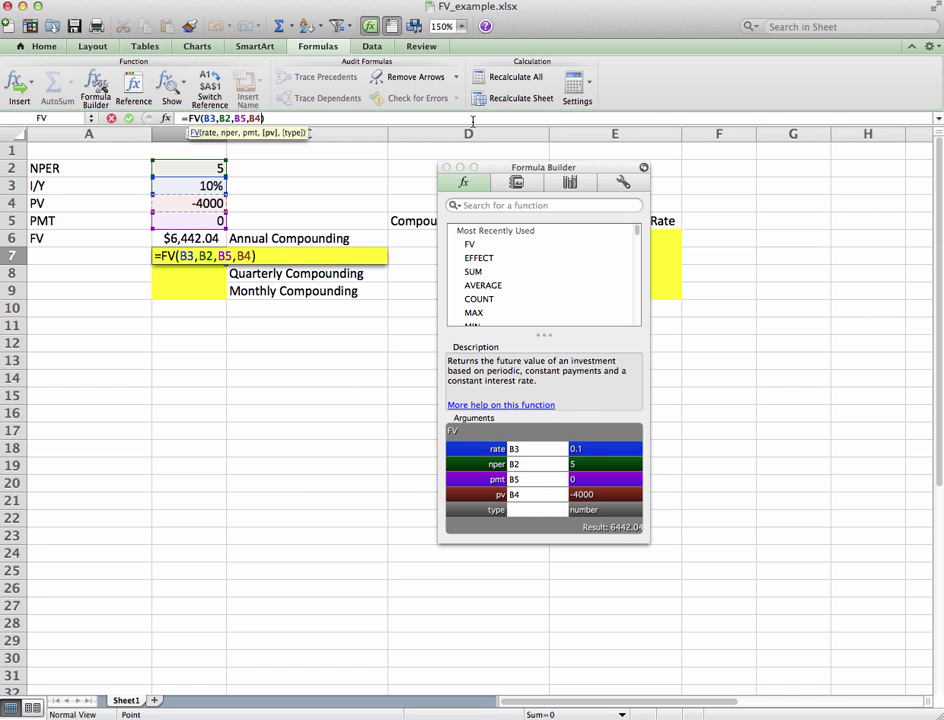
Step: Adjust the B7 formula to rate B3/2 and nper B2*2, enter it, and close the Formula Builder
{"action": "left_click_drag", "start_coordinate": [490, 176], "coordinate": [492, 312]}
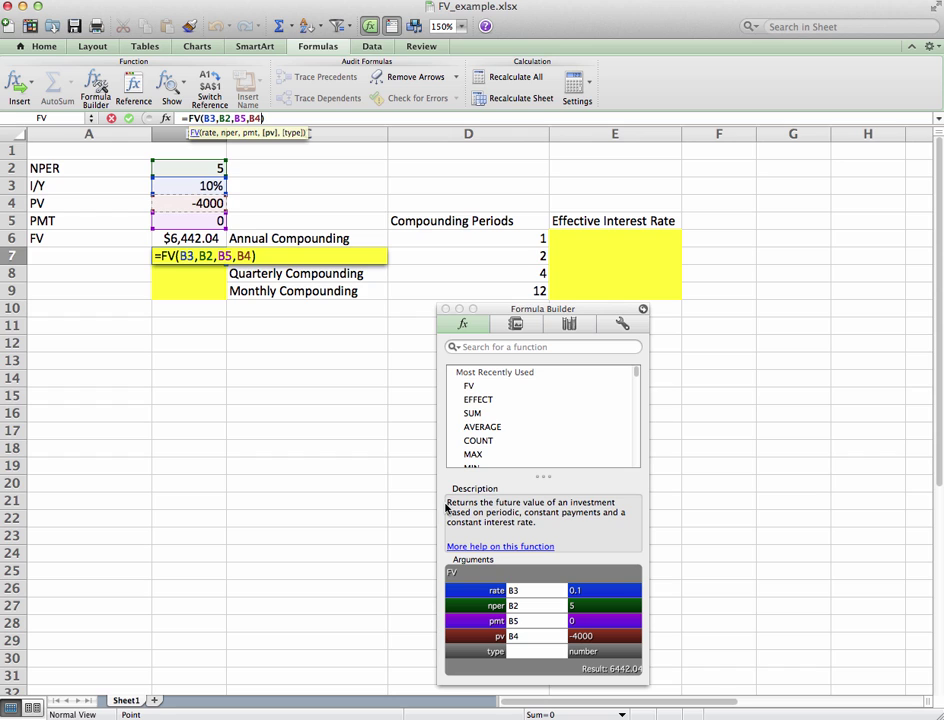
{"action": "left_click", "coordinate": [531, 591]}
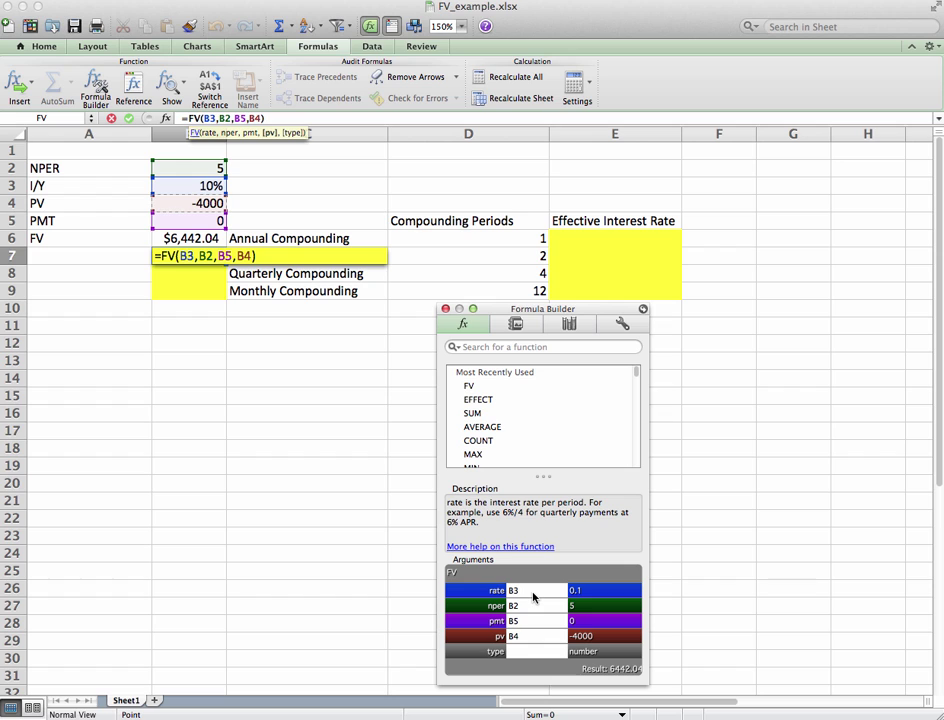
{"action": "type", "text": "/2"}
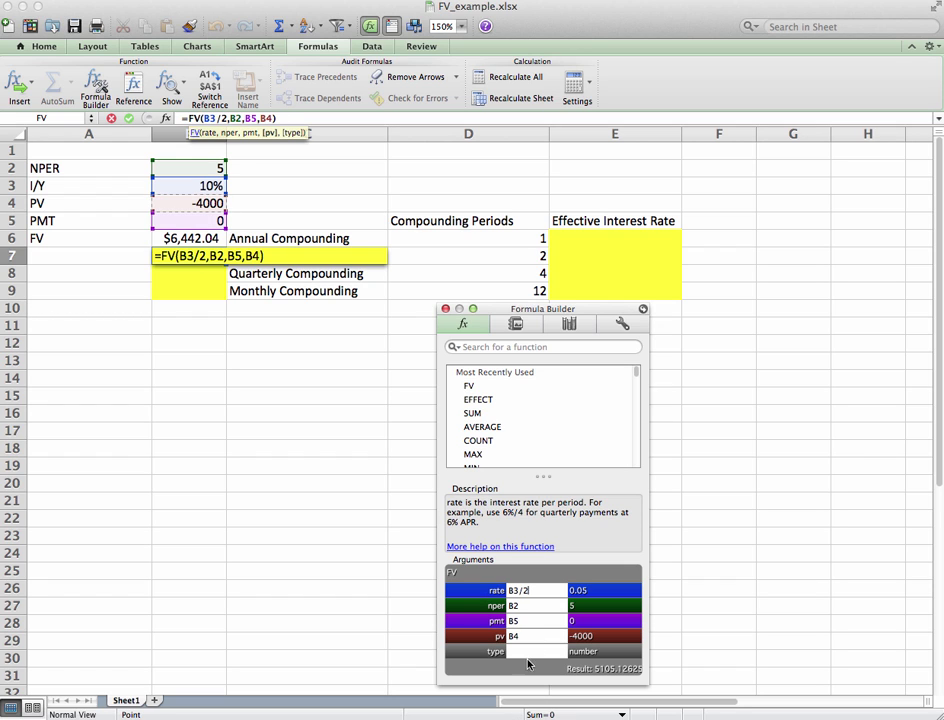
{"action": "left_click", "coordinate": [529, 609]}
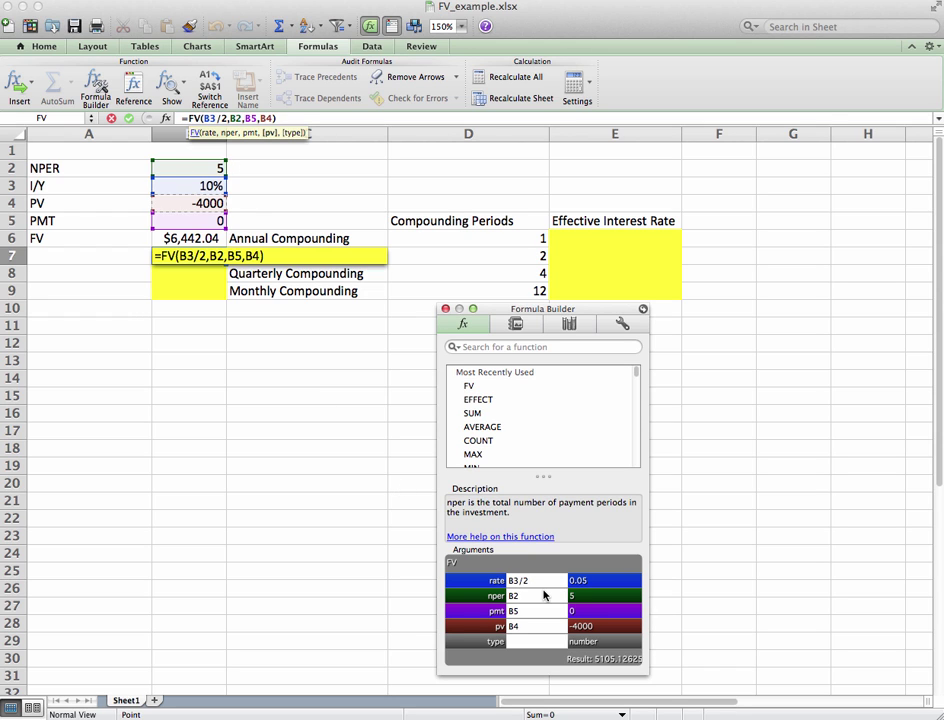
{"action": "type", "text": "*2"}
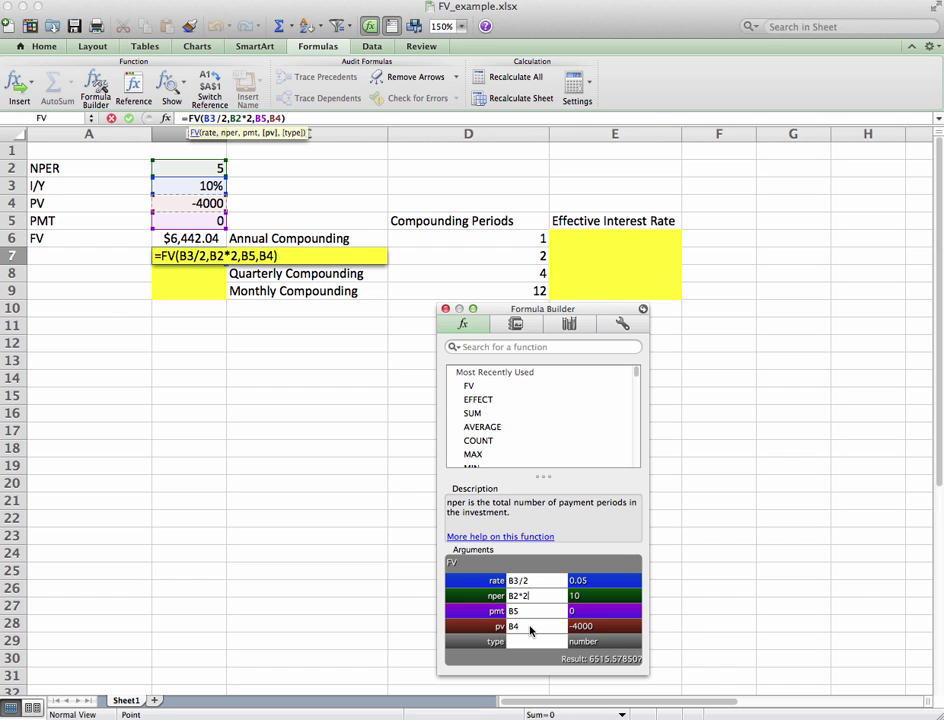
{"action": "key", "text": "Return"}
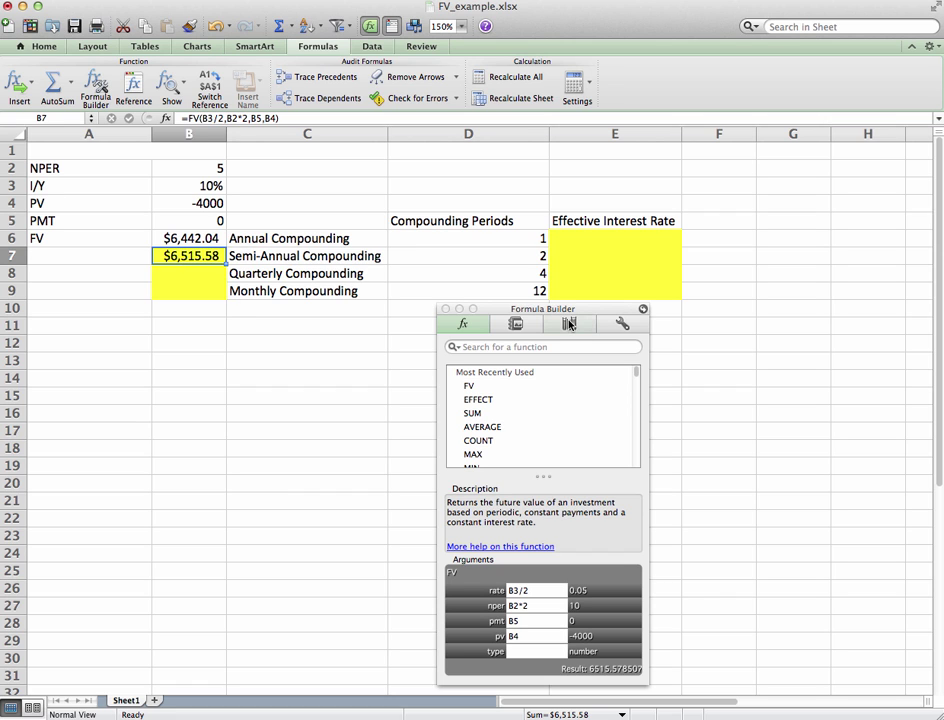
{"action": "left_click", "coordinate": [446, 310]}
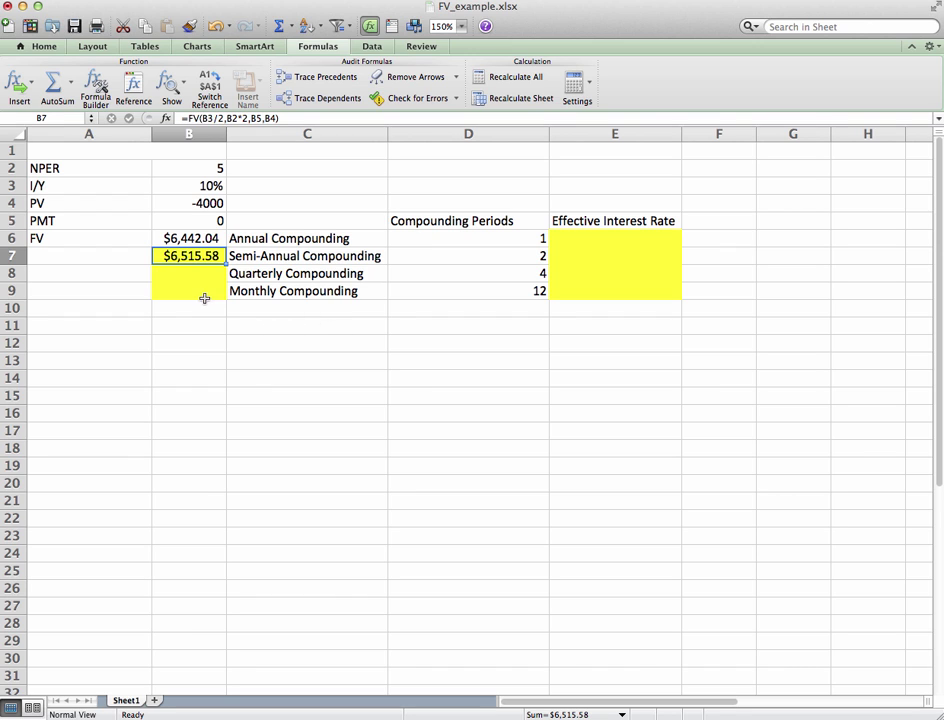
Step: Insert the financial FV function in cell B8 for quarterly compounding and show its arguments in the Formula Builder
{"action": "left_click", "coordinate": [184, 274]}
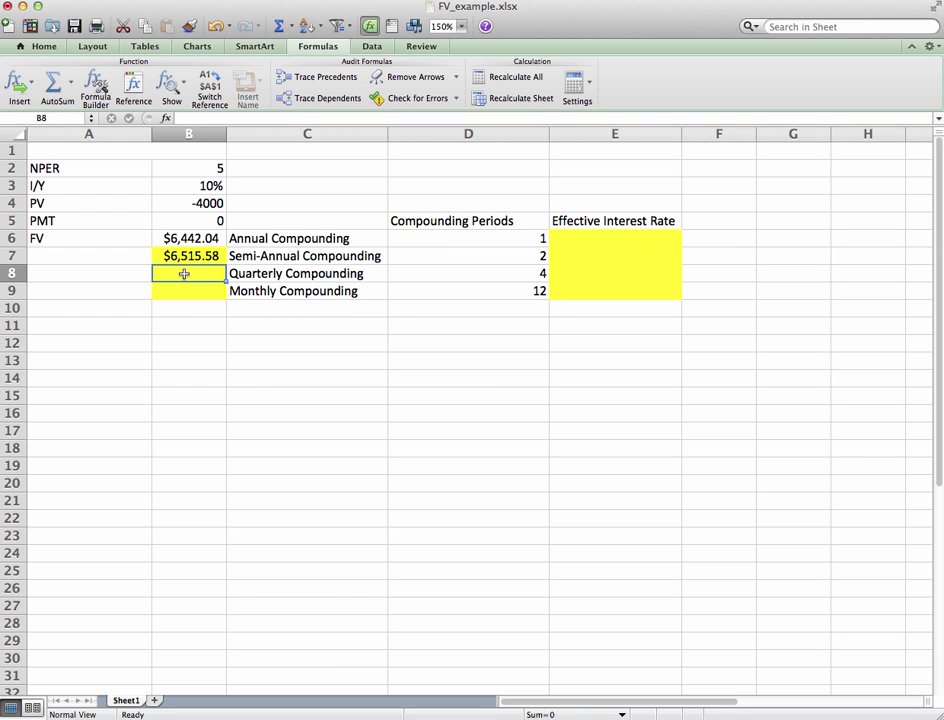
{"action": "left_click", "coordinate": [22, 86]}
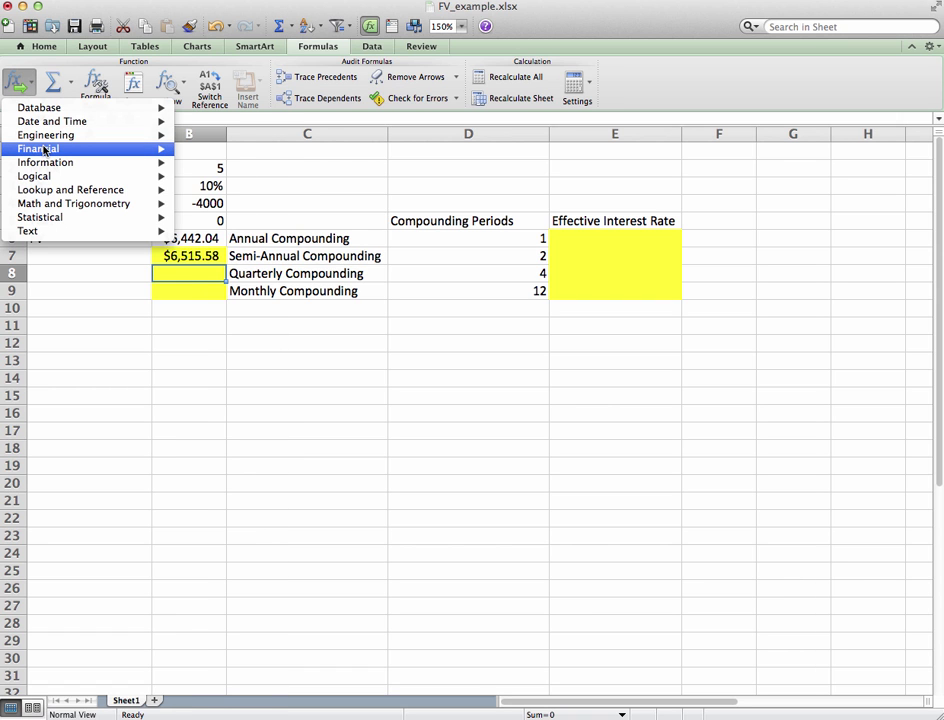
{"action": "mouse_move", "coordinate": [52, 151]}
{"action": "left_click", "coordinate": [215, 269]}
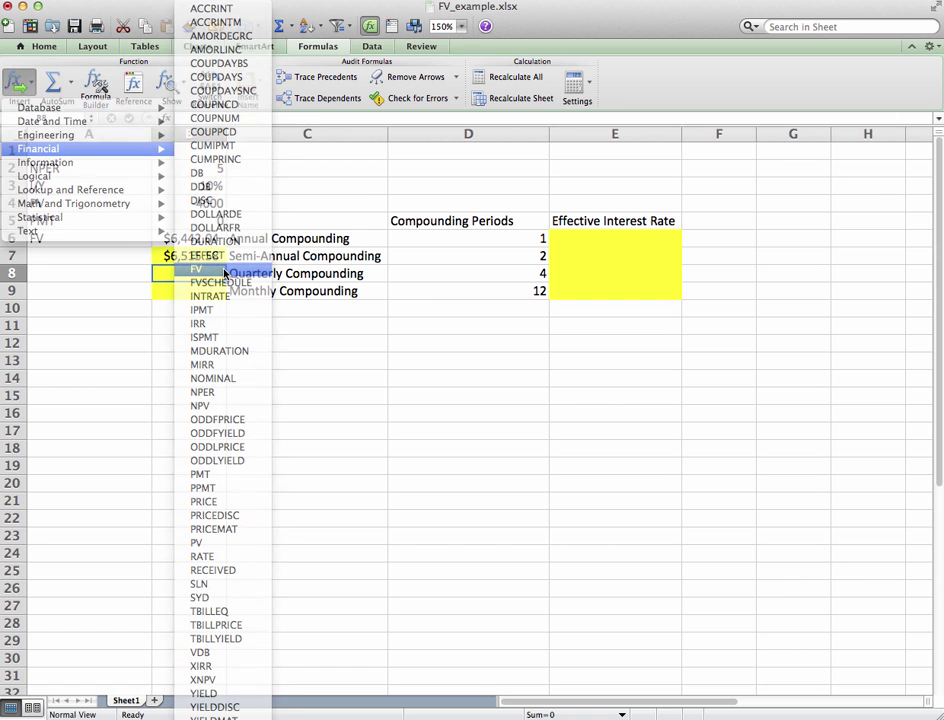
{"action": "left_click", "coordinate": [96, 88]}
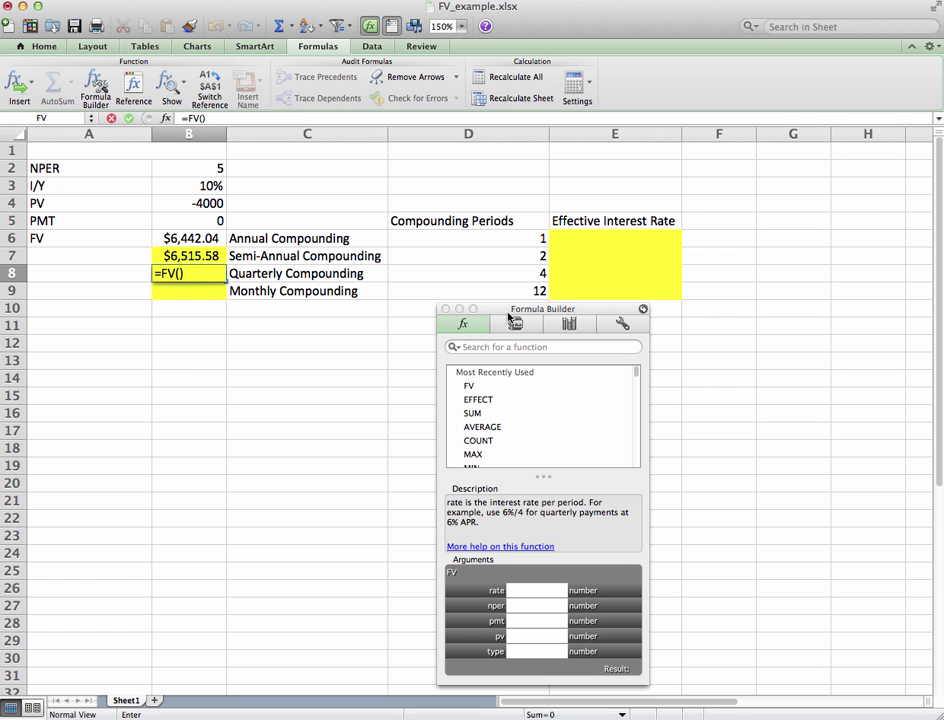
{"action": "left_click_drag", "start_coordinate": [507, 309], "coordinate": [476, 318]}
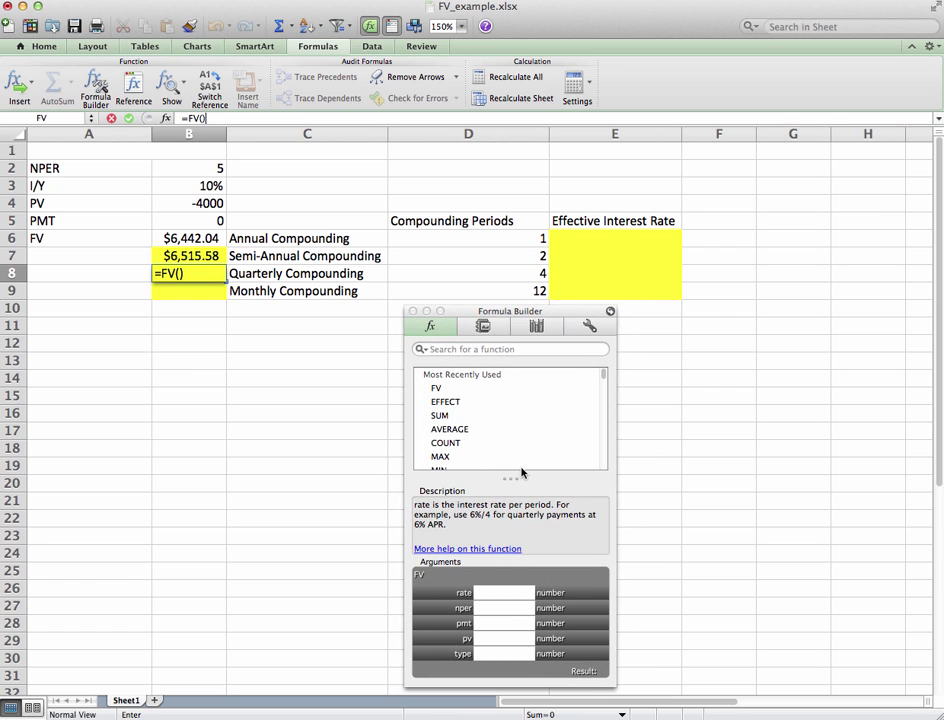
Step: Fill the FV arguments for B8 with rate B3, nper B2, pmt B5 and pv B4, leaving type empty
{"action": "left_click", "coordinate": [477, 592]}
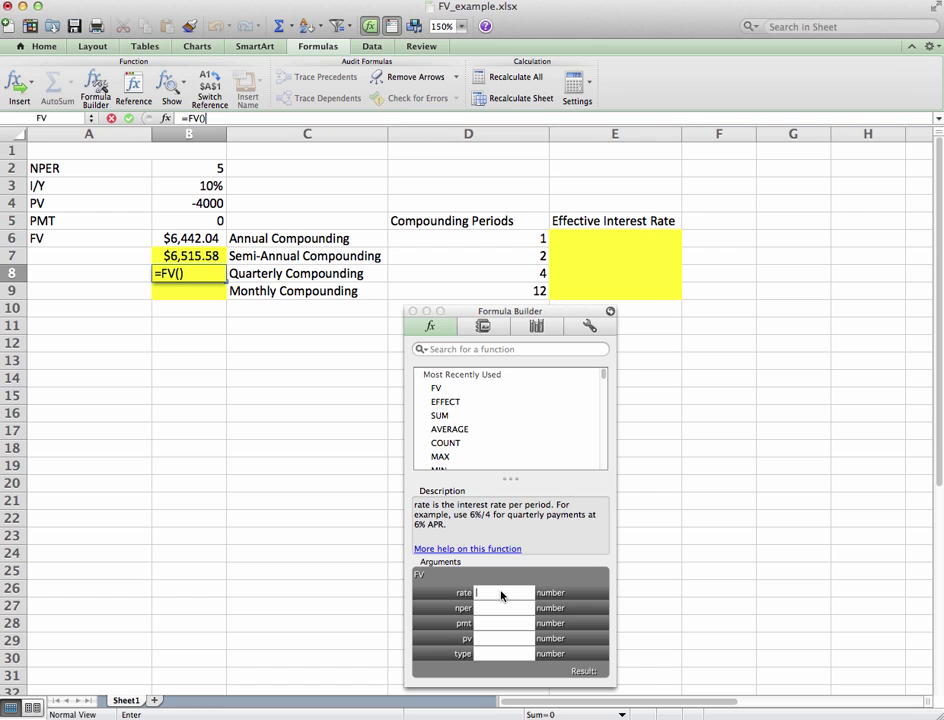
{"action": "left_click", "coordinate": [205, 185]}
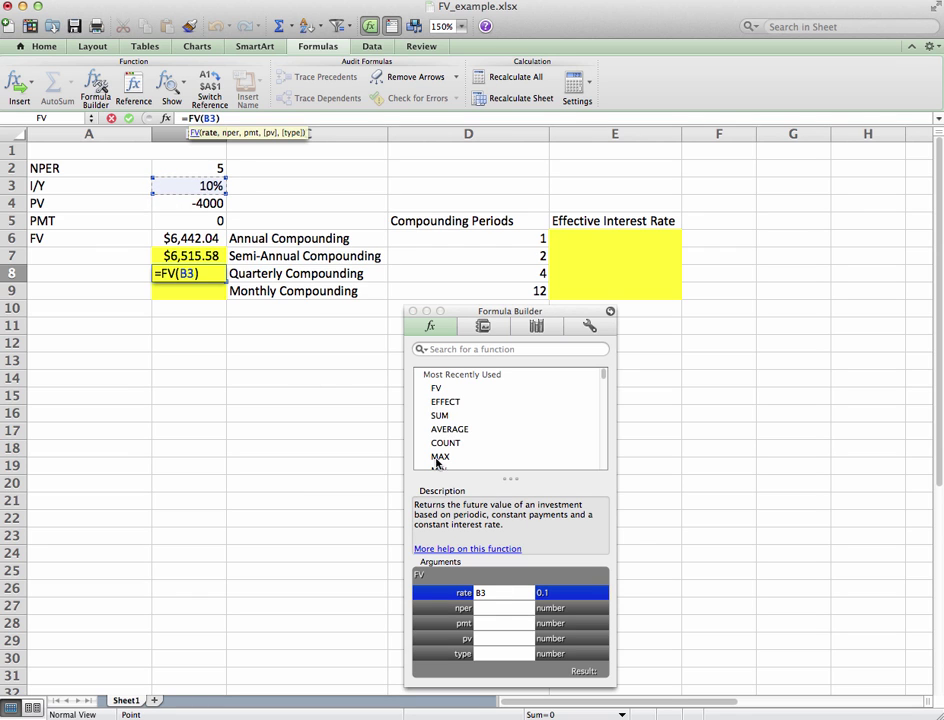
{"action": "left_click", "coordinate": [493, 613]}
{"action": "left_click", "coordinate": [190, 166]}
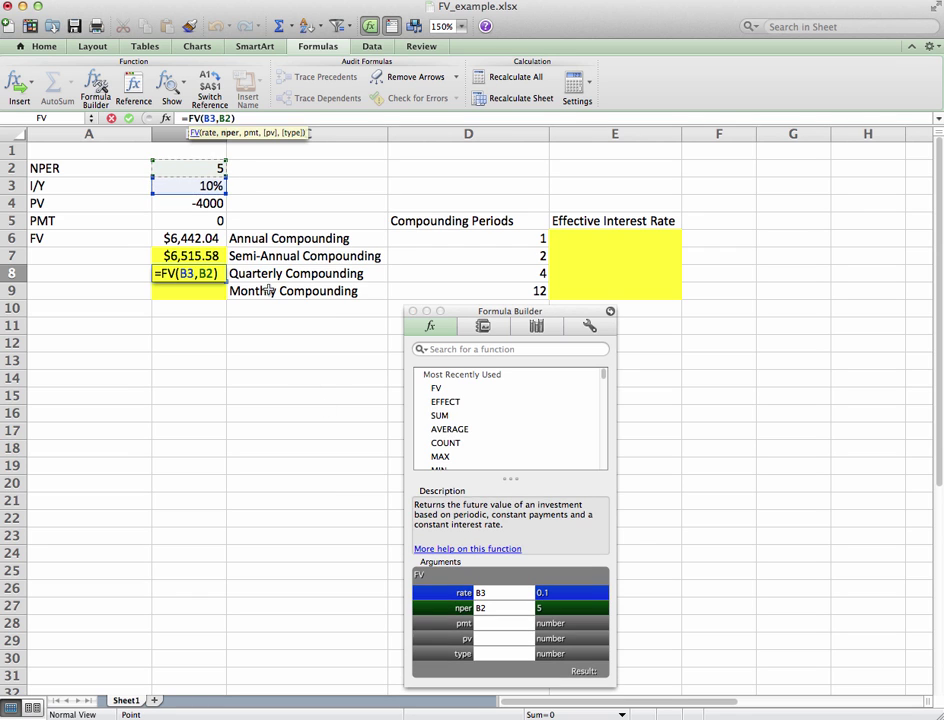
{"action": "left_click", "coordinate": [483, 623]}
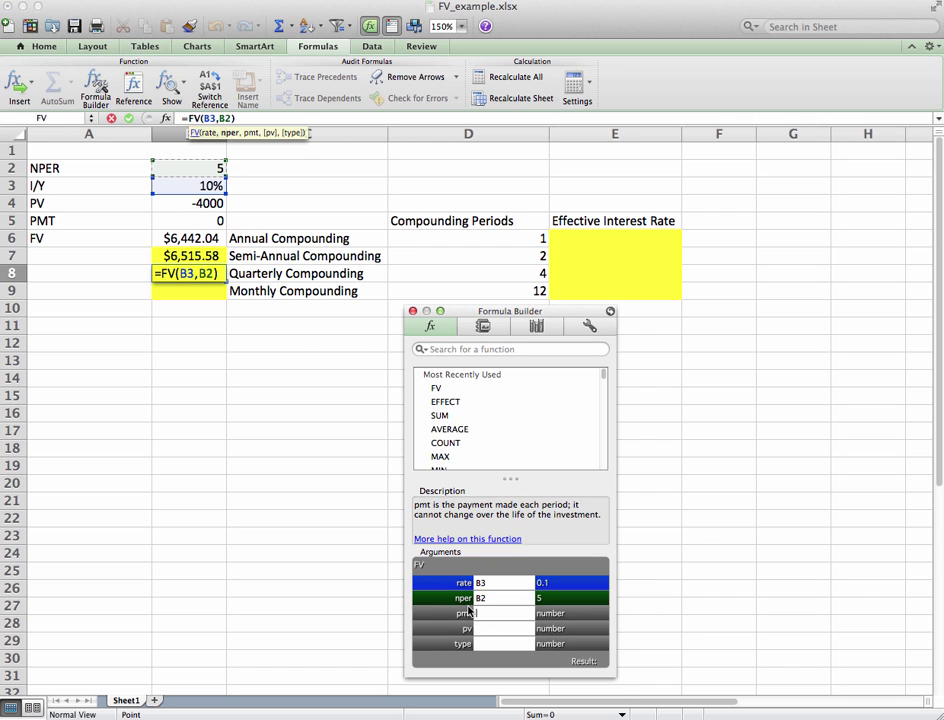
{"action": "left_click", "coordinate": [185, 220]}
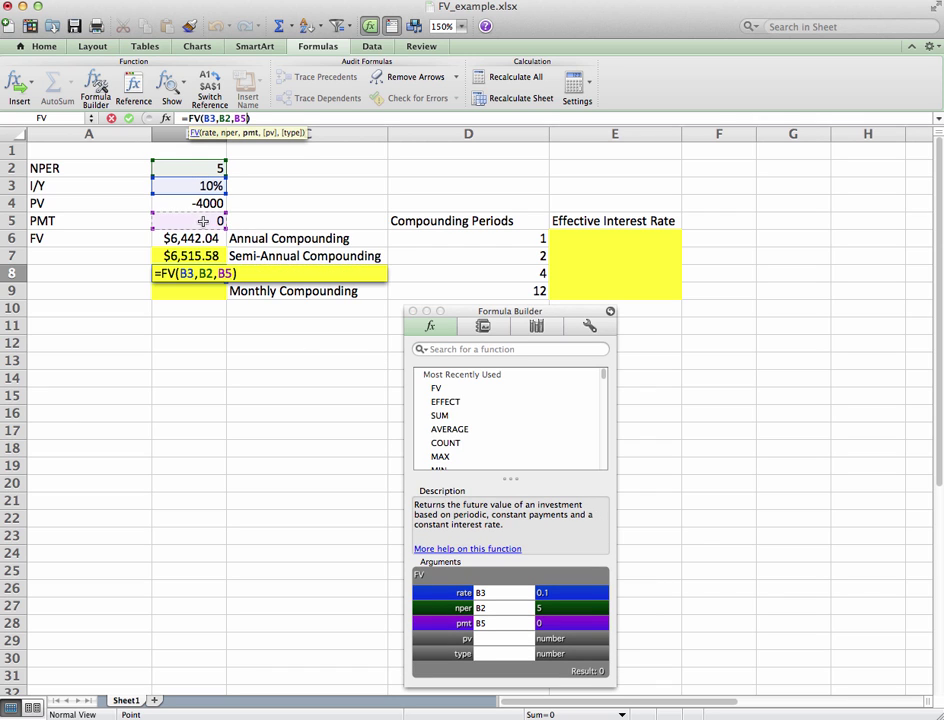
{"action": "left_click", "coordinate": [492, 640]}
{"action": "left_click", "coordinate": [205, 203]}
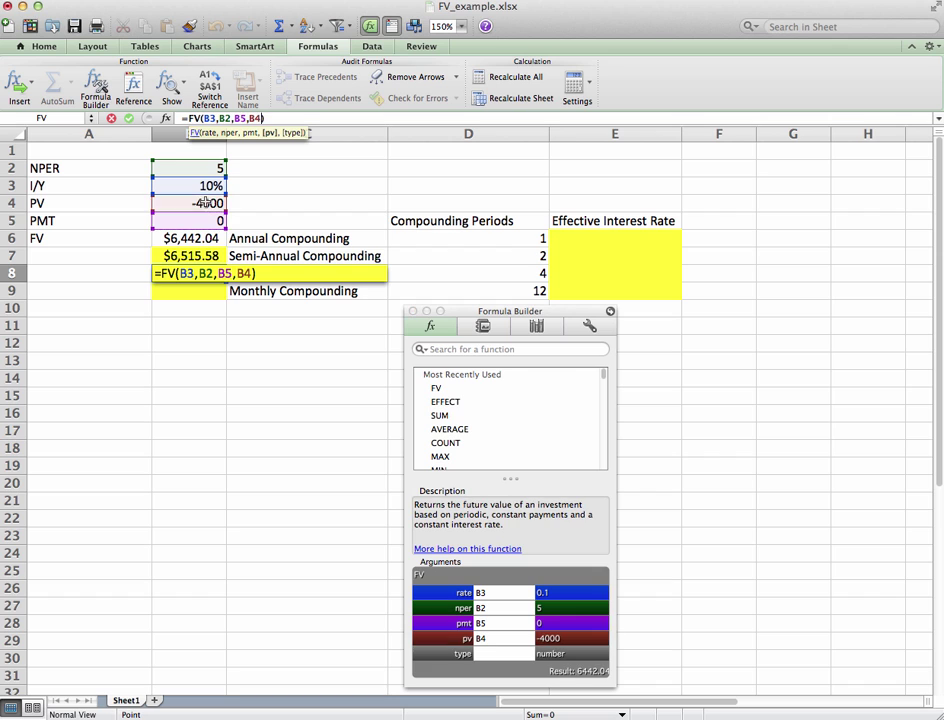
{"action": "left_click", "coordinate": [482, 654]}
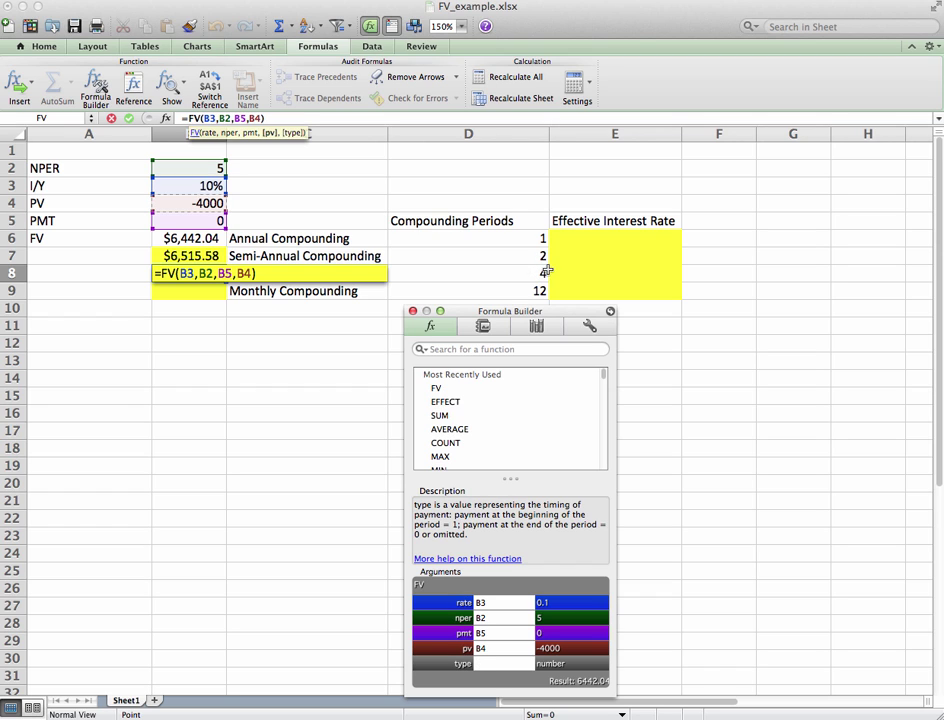
Step: Adjust the B8 formula to rate B3/D8 and nper B2*D8, enter it, and close the Formula Builder
{"action": "left_click", "coordinate": [505, 604]}
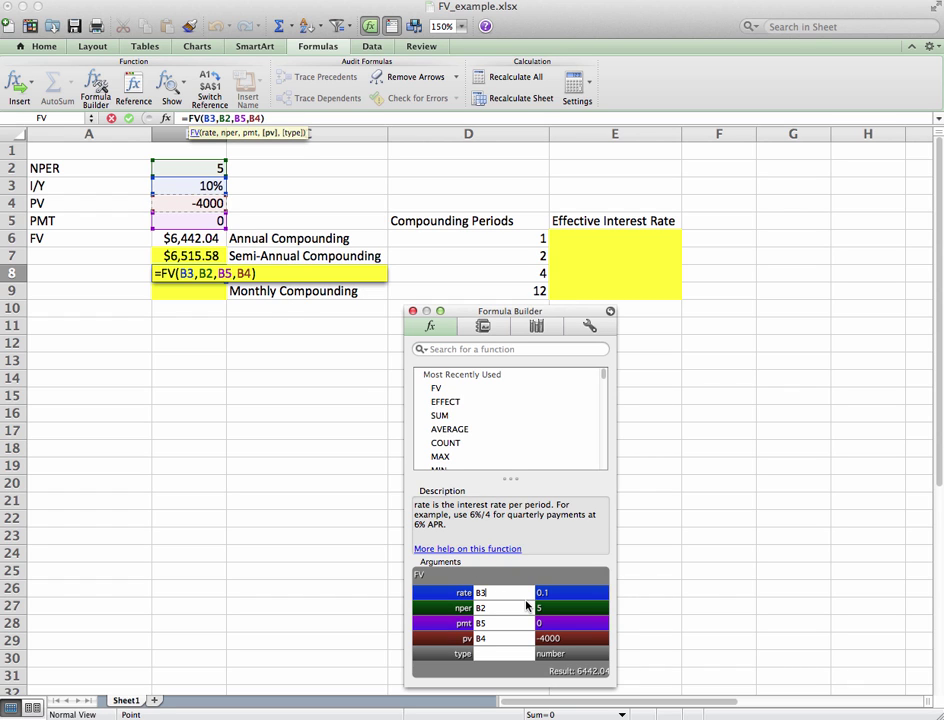
{"action": "type", "text": "/"}
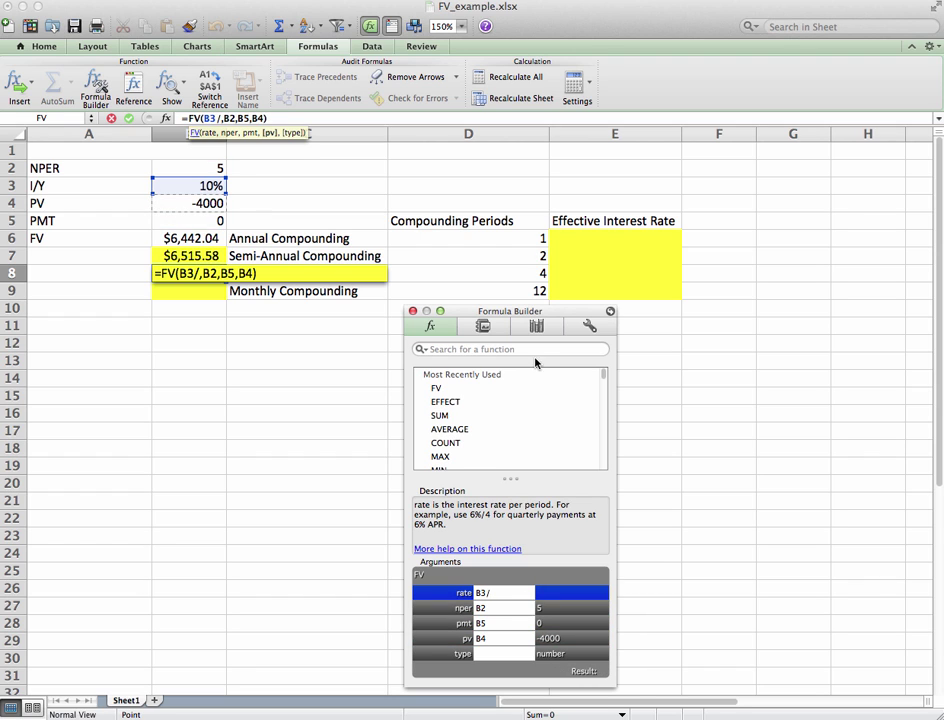
{"action": "left_click", "coordinate": [505, 275]}
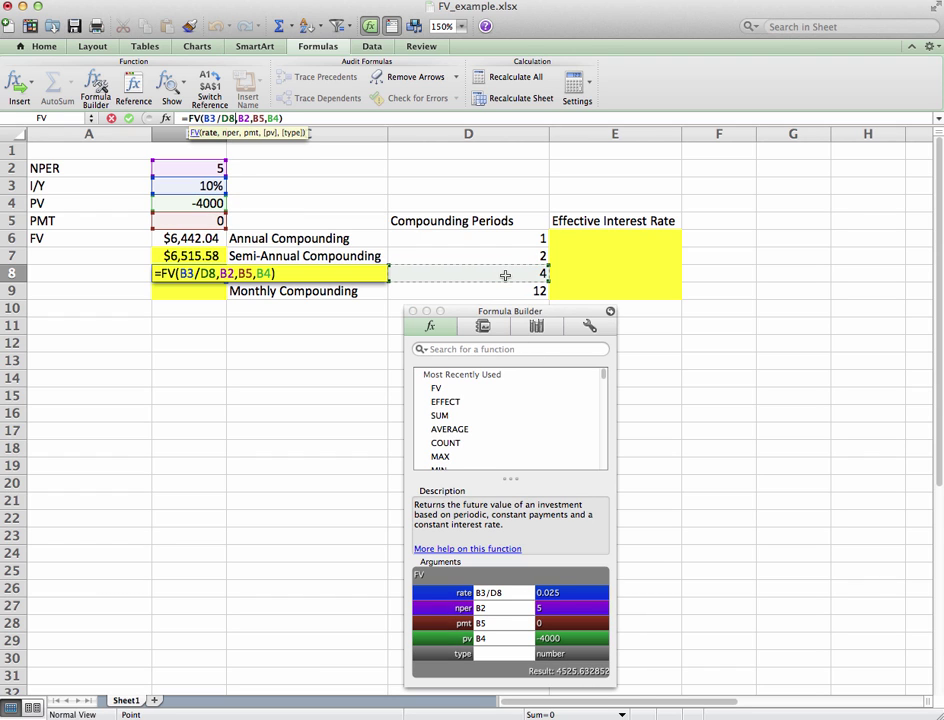
{"action": "left_click", "coordinate": [504, 609]}
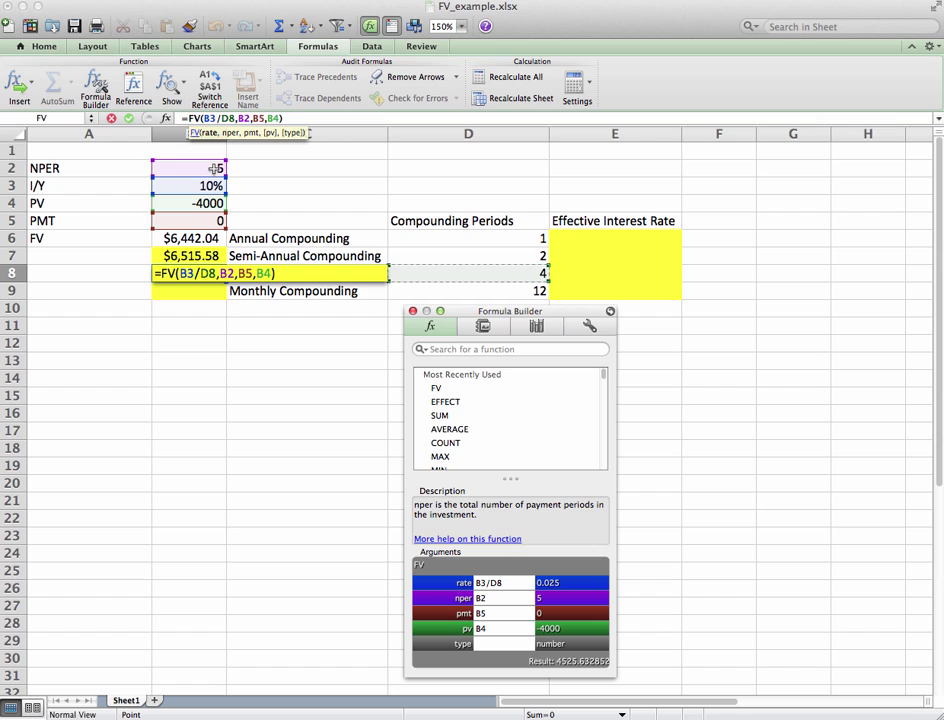
{"action": "left_click", "coordinate": [497, 601]}
{"action": "type", "text": "*"}
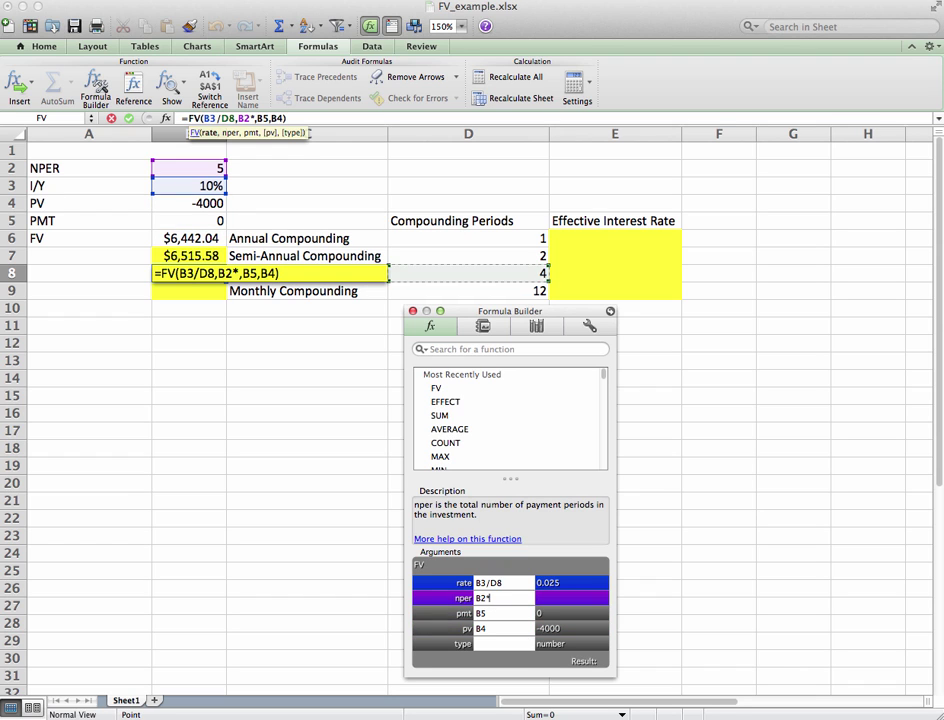
{"action": "left_click", "coordinate": [471, 277]}
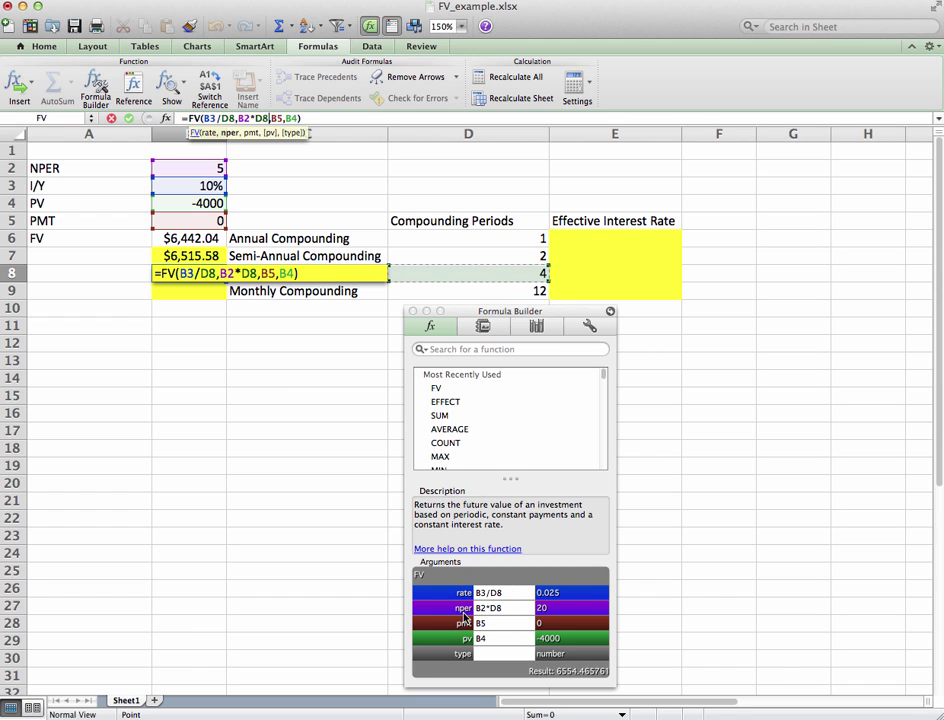
{"action": "key", "text": "Return"}
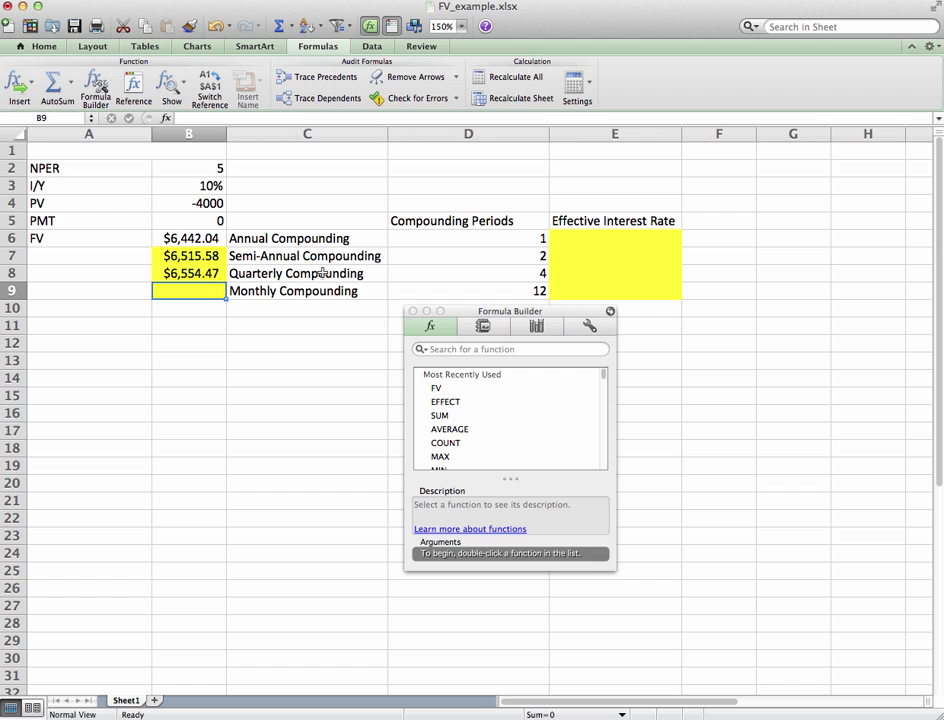
{"action": "left_click", "coordinate": [411, 312]}
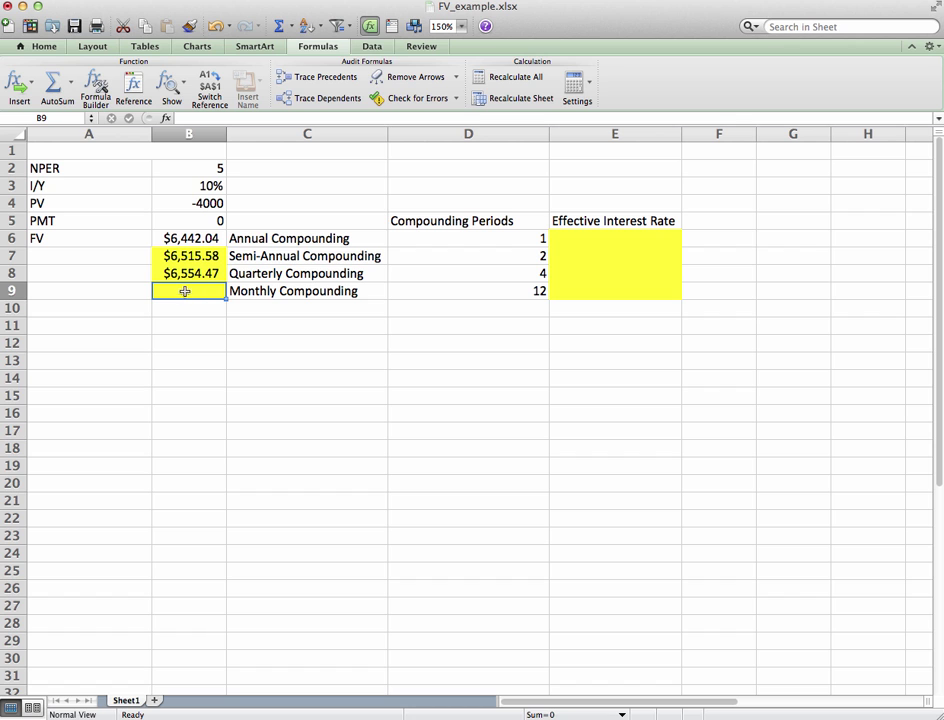
Step: Insert the financial FV function in cell B9 for monthly compounding and show its arguments in the Formula Builder
{"action": "left_click", "coordinate": [11, 92]}
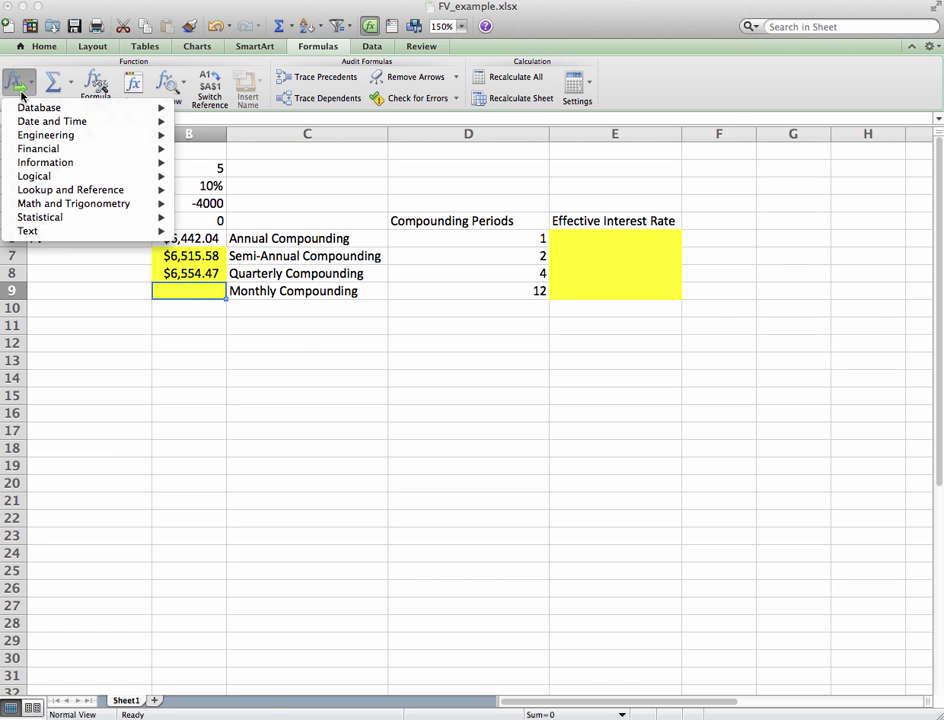
{"action": "mouse_move", "coordinate": [60, 148]}
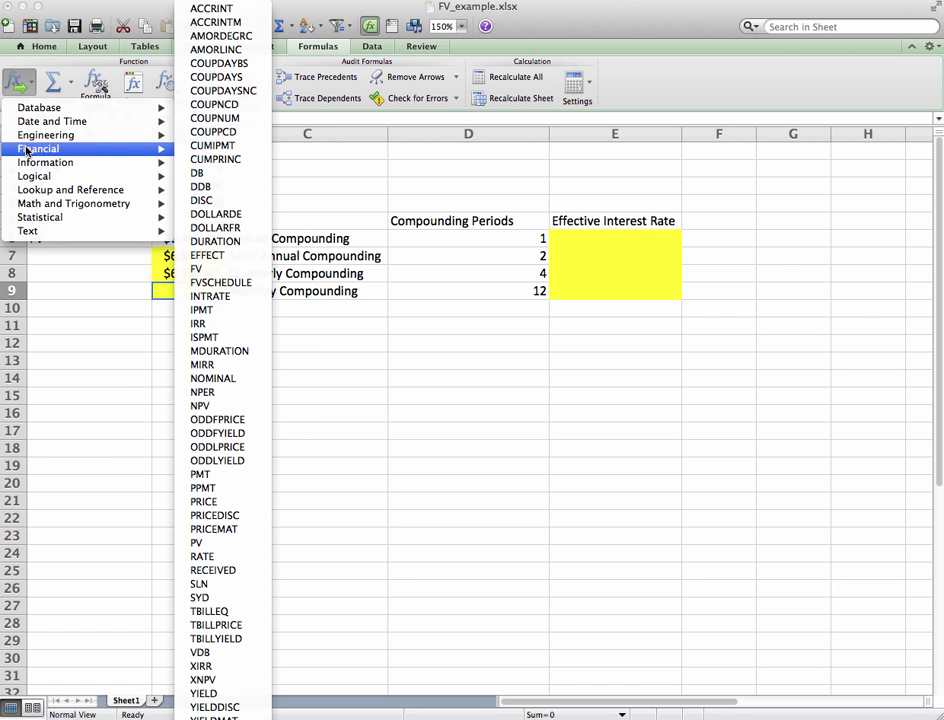
{"action": "left_click", "coordinate": [250, 270]}
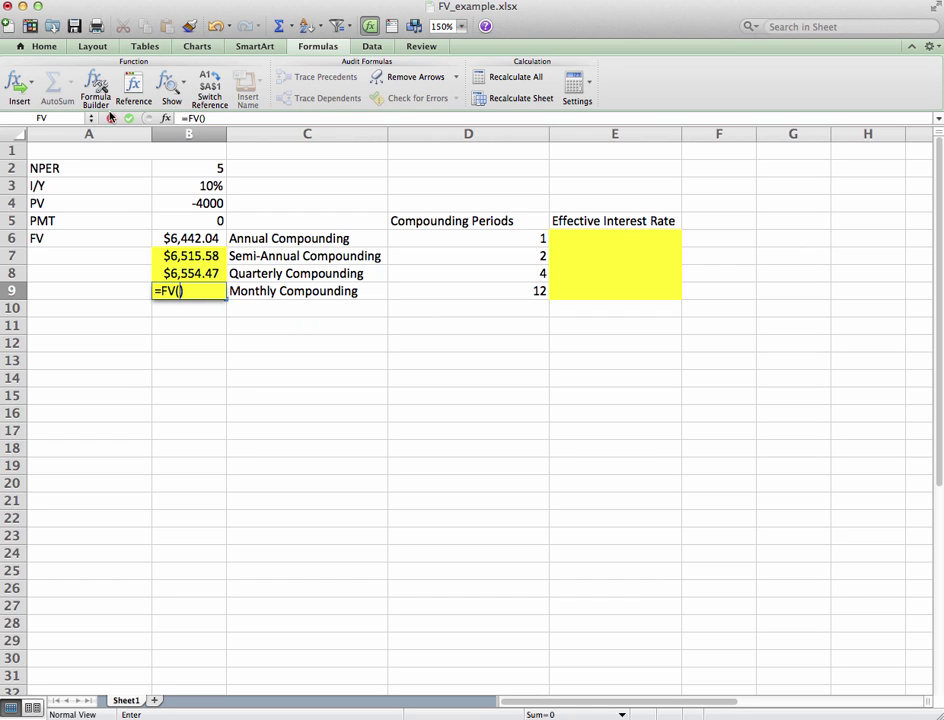
{"action": "left_click", "coordinate": [95, 85]}
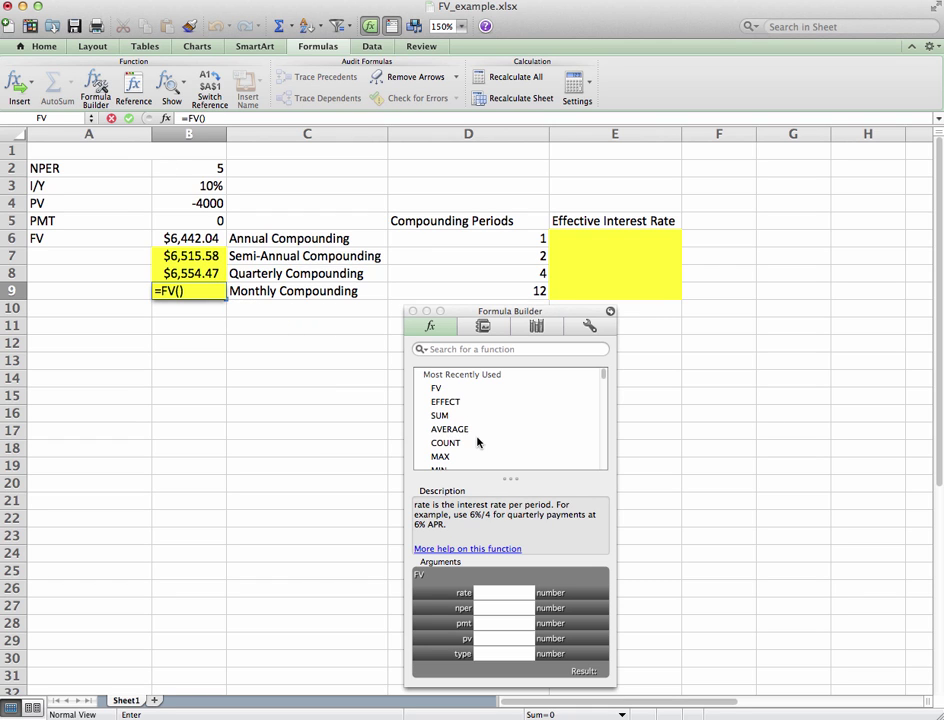
Step: Fill the FV arguments for B9 with rate B3, nper B2, pmt B5 and pv B4
{"action": "left_click", "coordinate": [492, 596]}
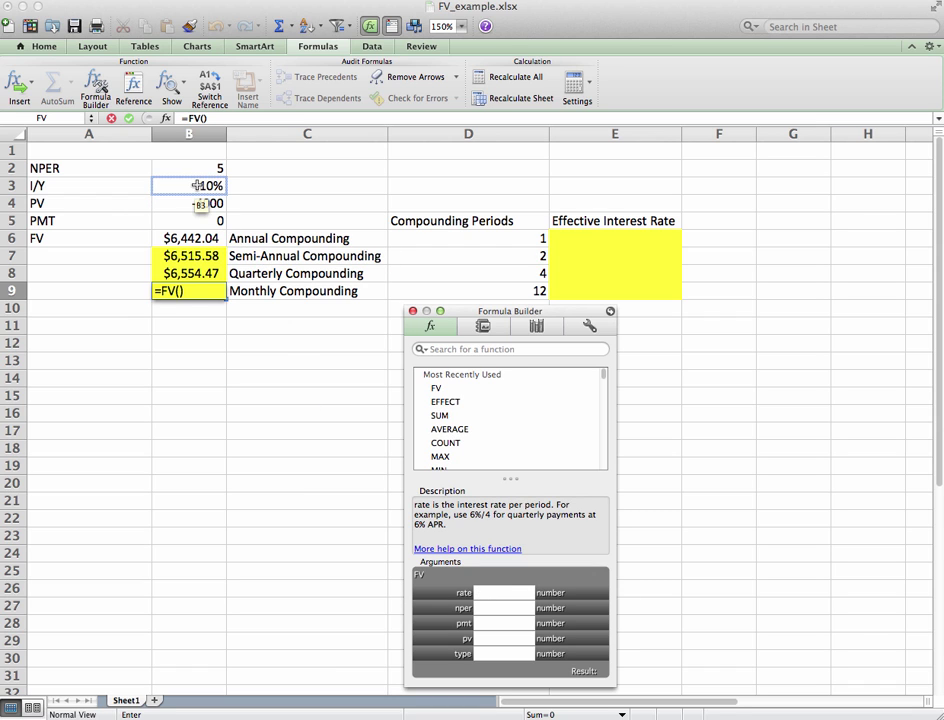
{"action": "left_click", "coordinate": [198, 185]}
{"action": "left_click", "coordinate": [500, 598]}
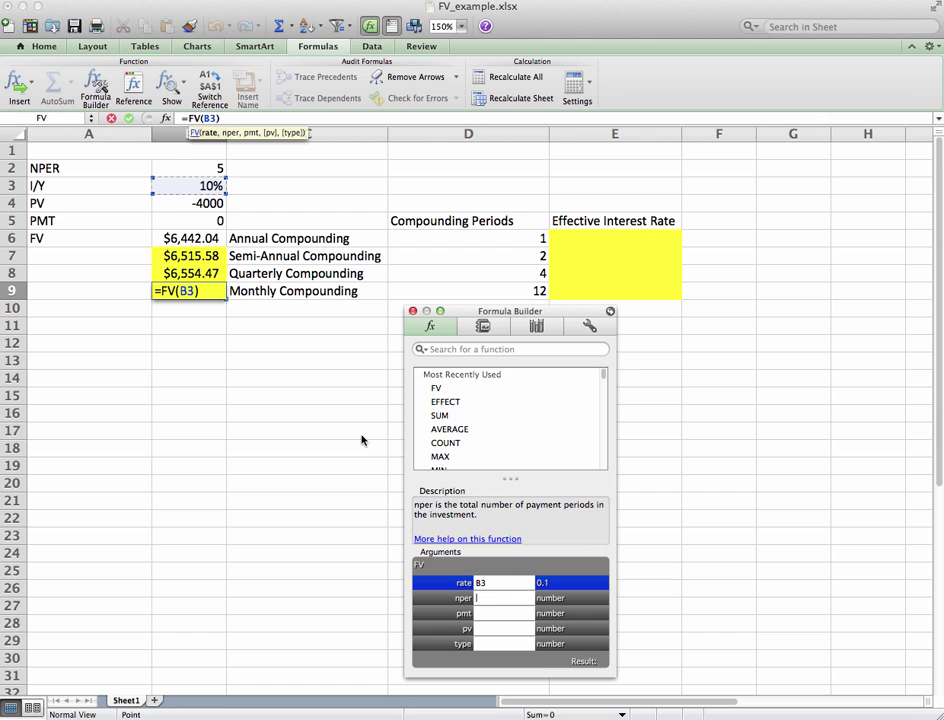
{"action": "left_click", "coordinate": [200, 167]}
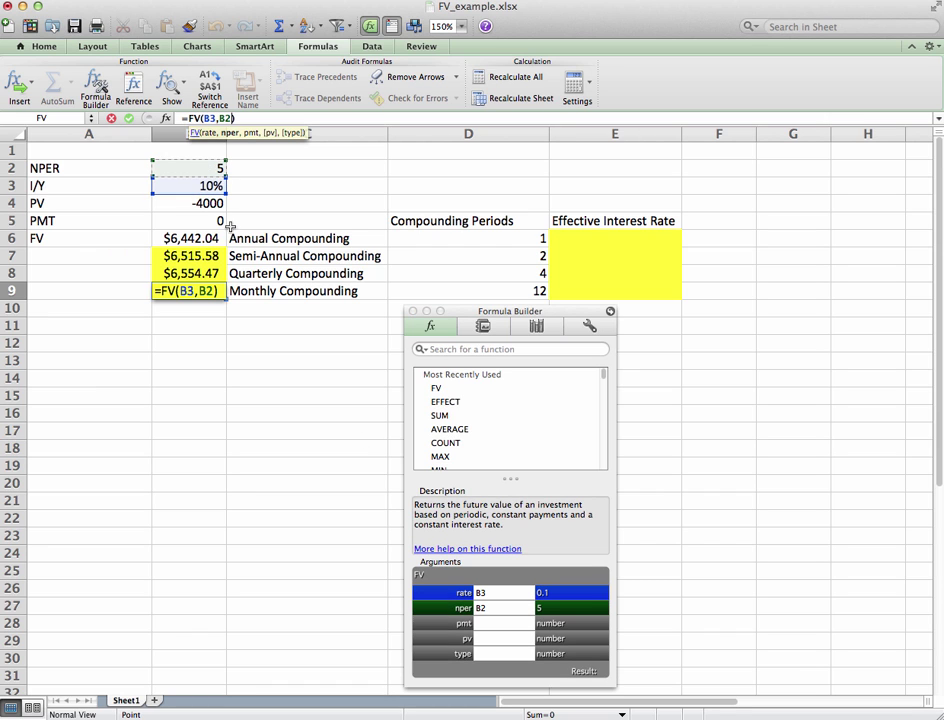
{"action": "left_click", "coordinate": [472, 622]}
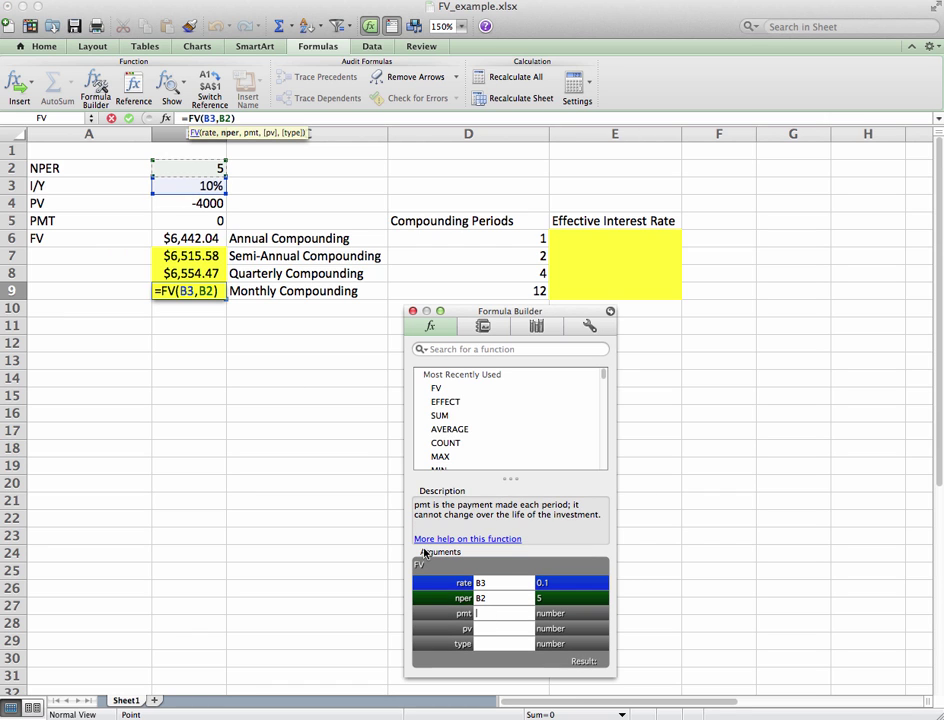
{"action": "left_click", "coordinate": [183, 221]}
{"action": "left_click", "coordinate": [518, 638]}
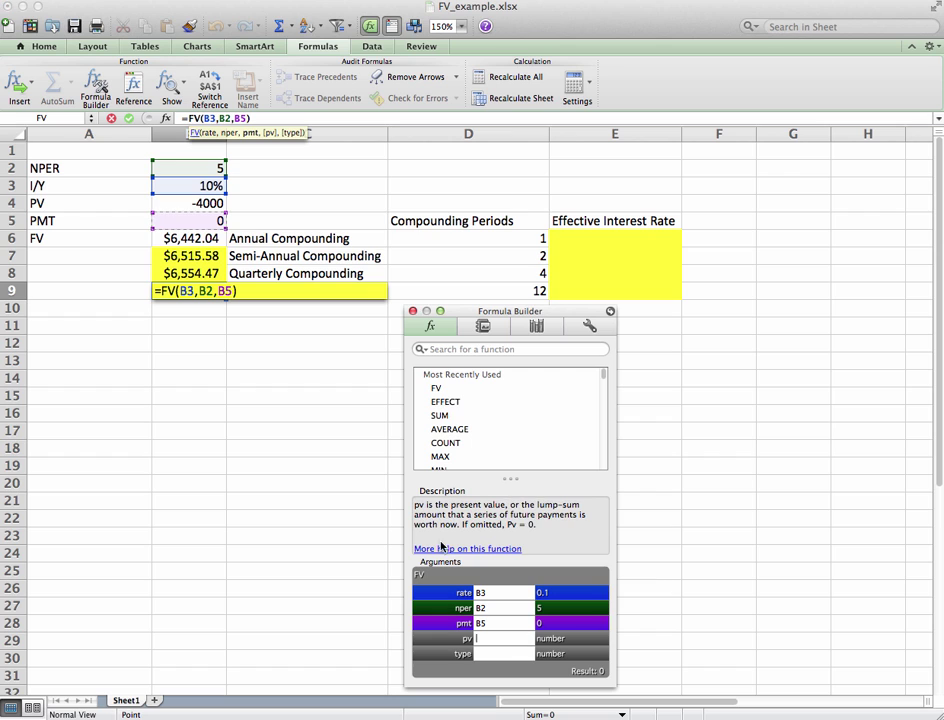
{"action": "left_click", "coordinate": [161, 203]}
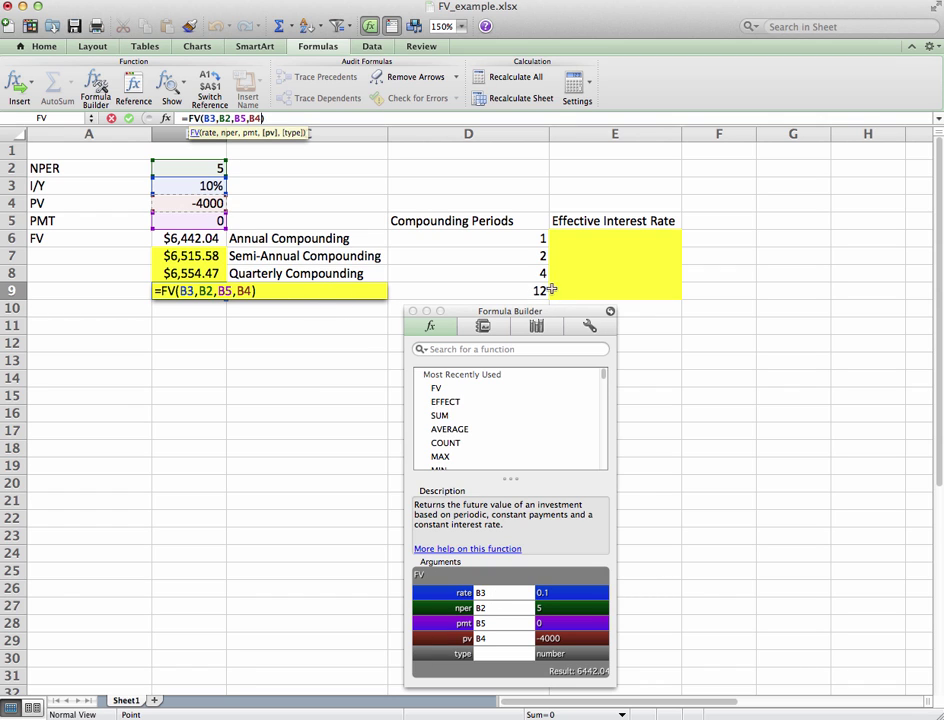
Step: Adjust the B9 formula to rate B3/D9 and nper B2*D9, enter it, and close the Formula Builder
{"action": "left_click", "coordinate": [510, 593]}
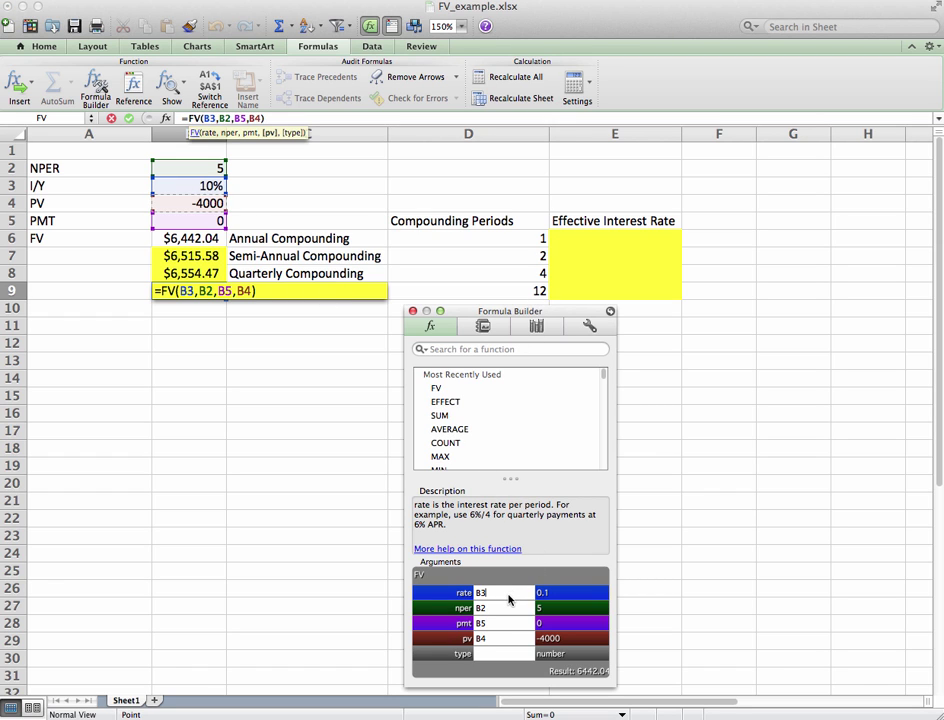
{"action": "type", "text": "/"}
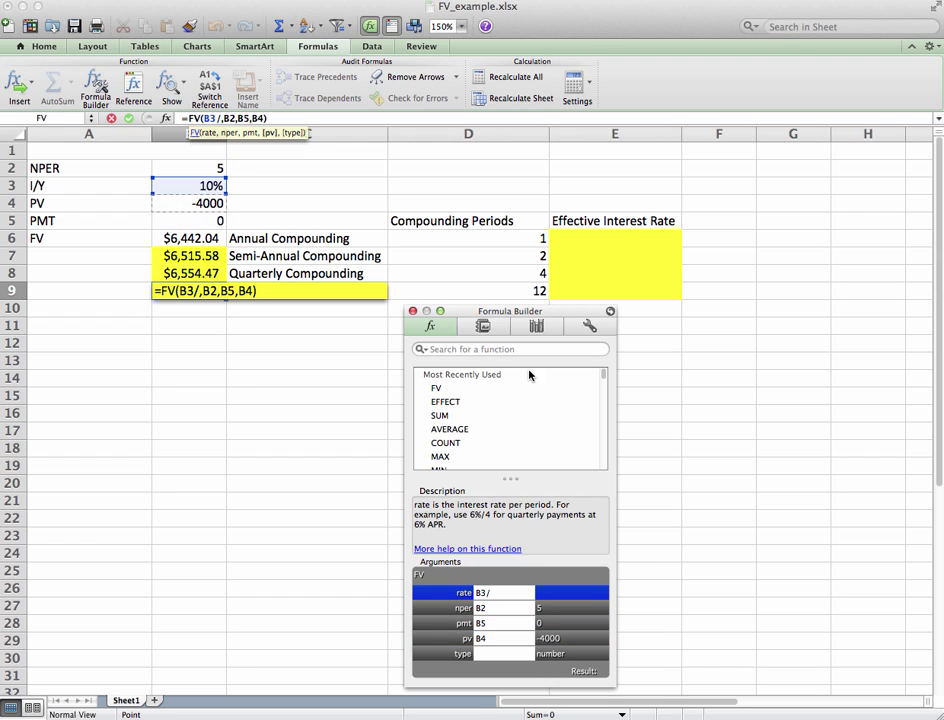
{"action": "left_click", "coordinate": [517, 291]}
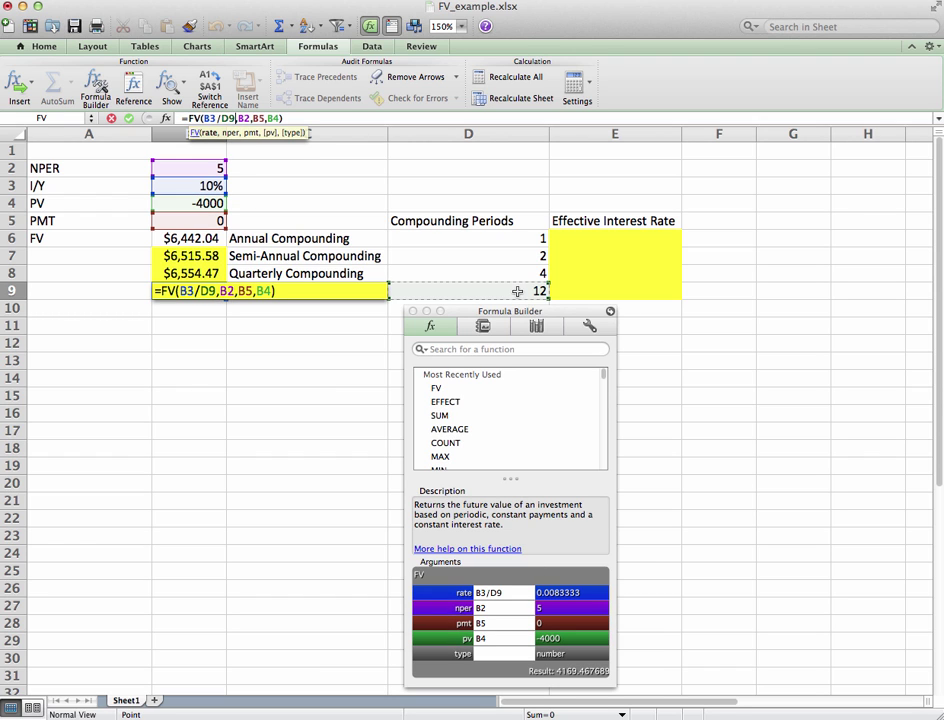
{"action": "left_click", "coordinate": [504, 607]}
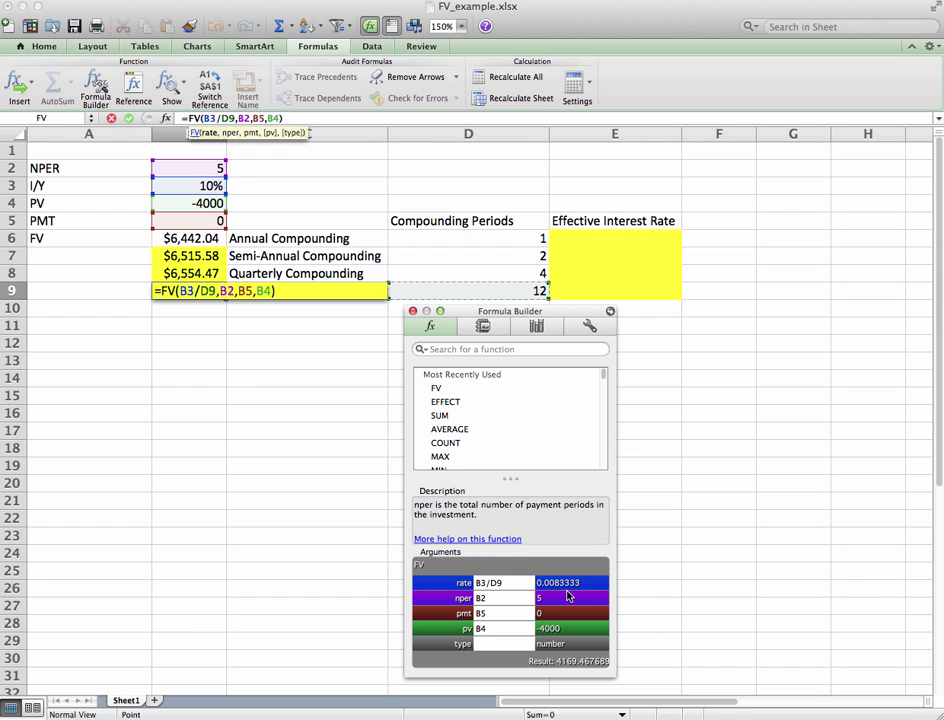
{"action": "type", "text": "*"}
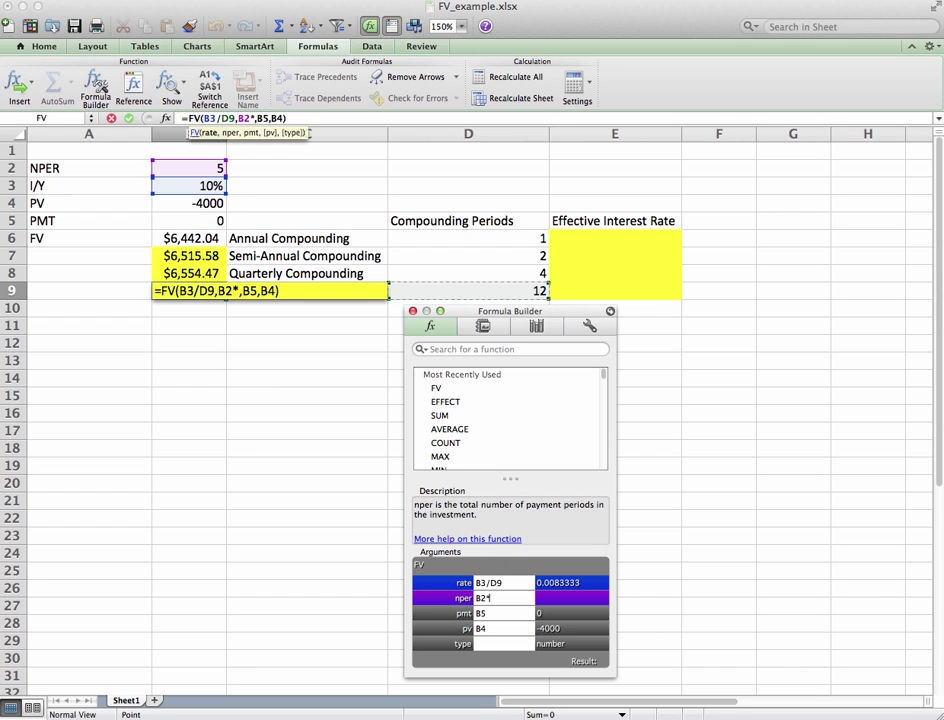
{"action": "left_click", "coordinate": [485, 286]}
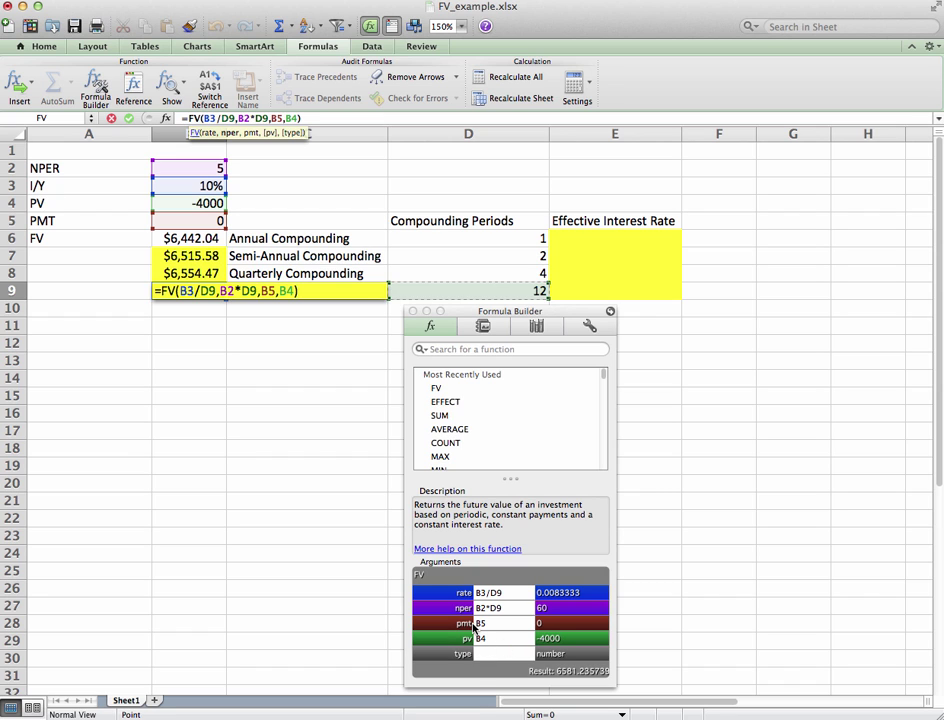
{"action": "key", "text": "Return"}
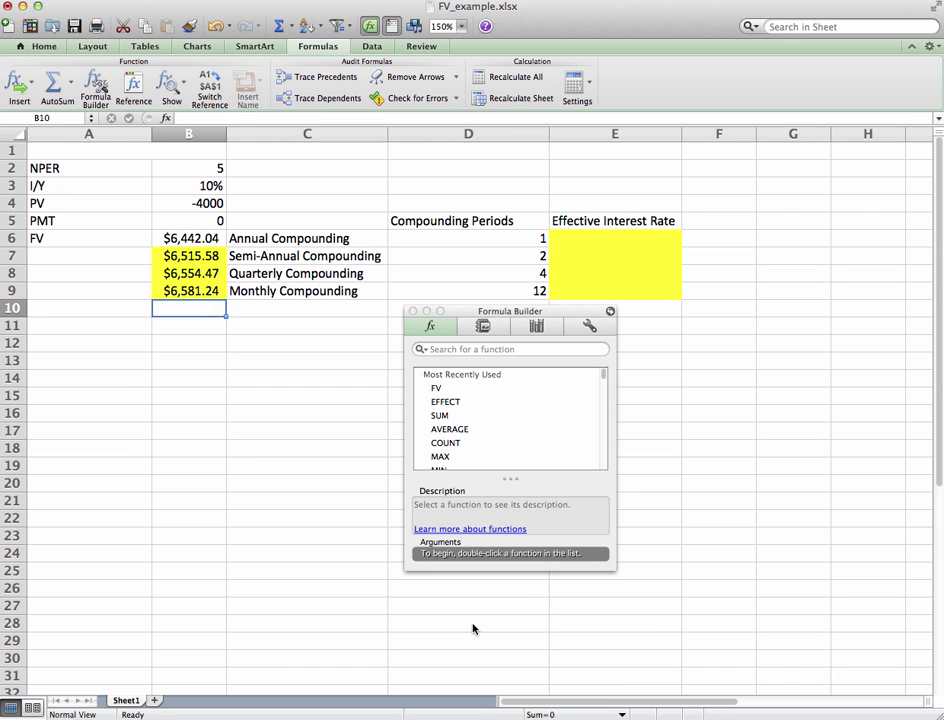
{"action": "left_click", "coordinate": [411, 312]}
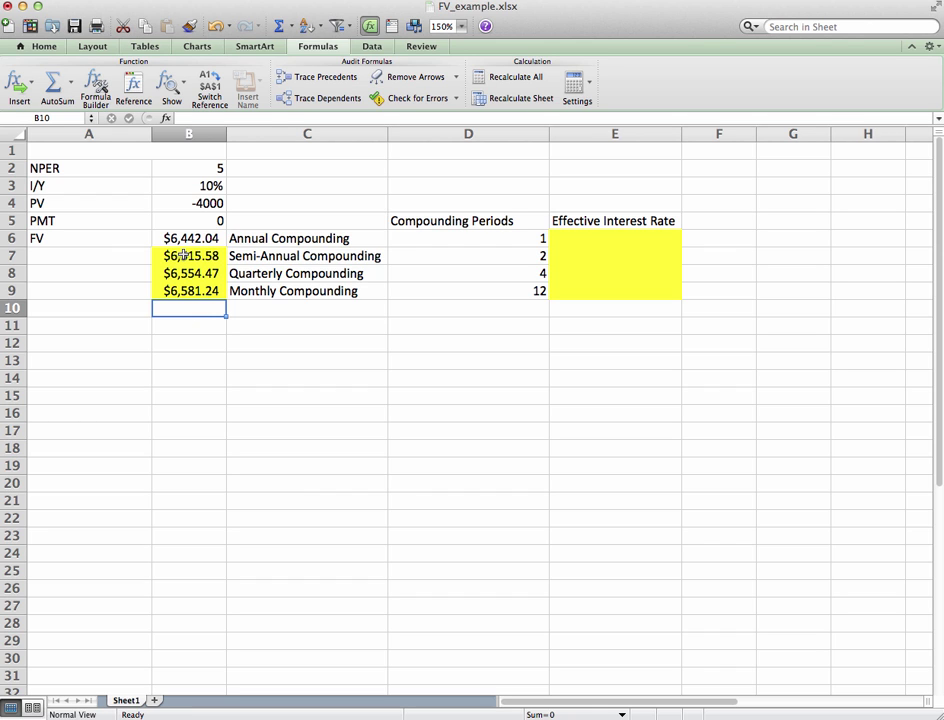
Step: Clear the FV formulas from cells B7 to B9 and select B7
{"action": "left_click_drag", "start_coordinate": [183, 255], "coordinate": [185, 290]}
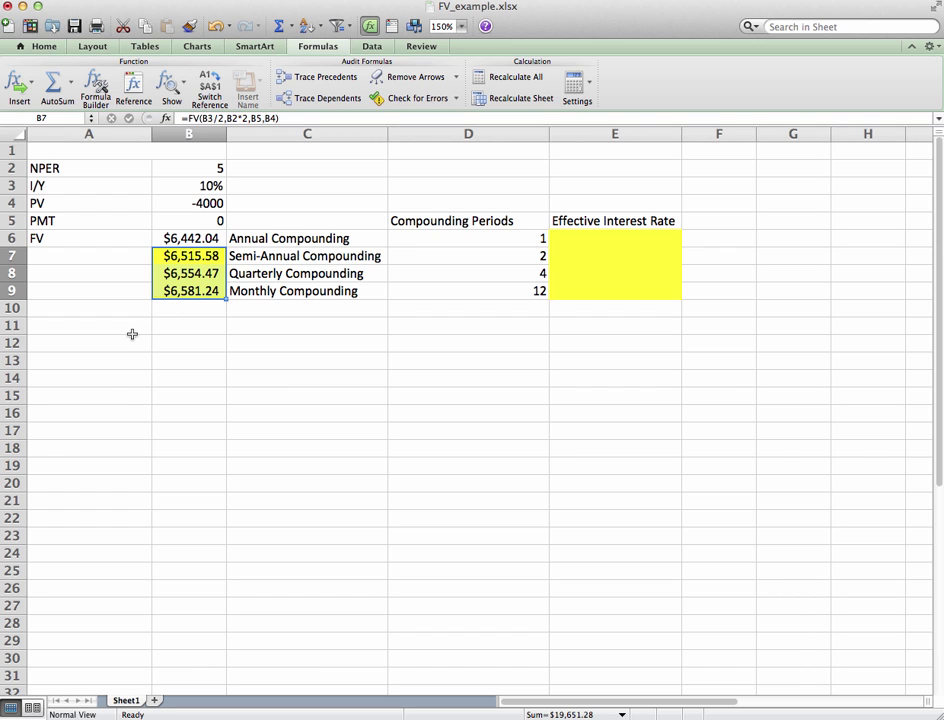
{"action": "key", "text": "Delete"}
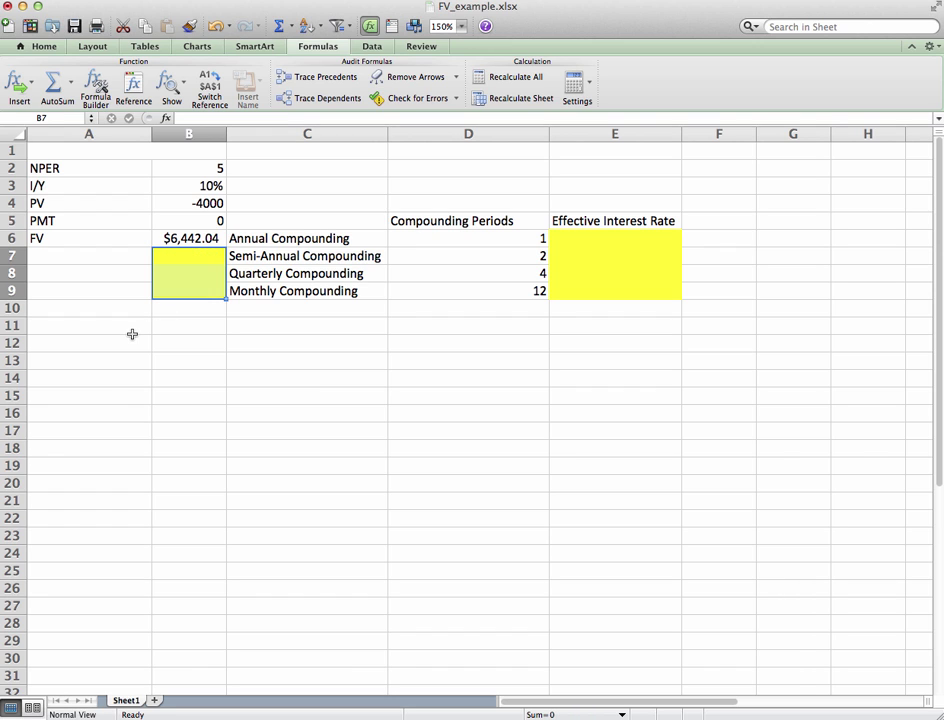
{"action": "left_click", "coordinate": [165, 340]}
{"action": "left_click", "coordinate": [186, 255]}
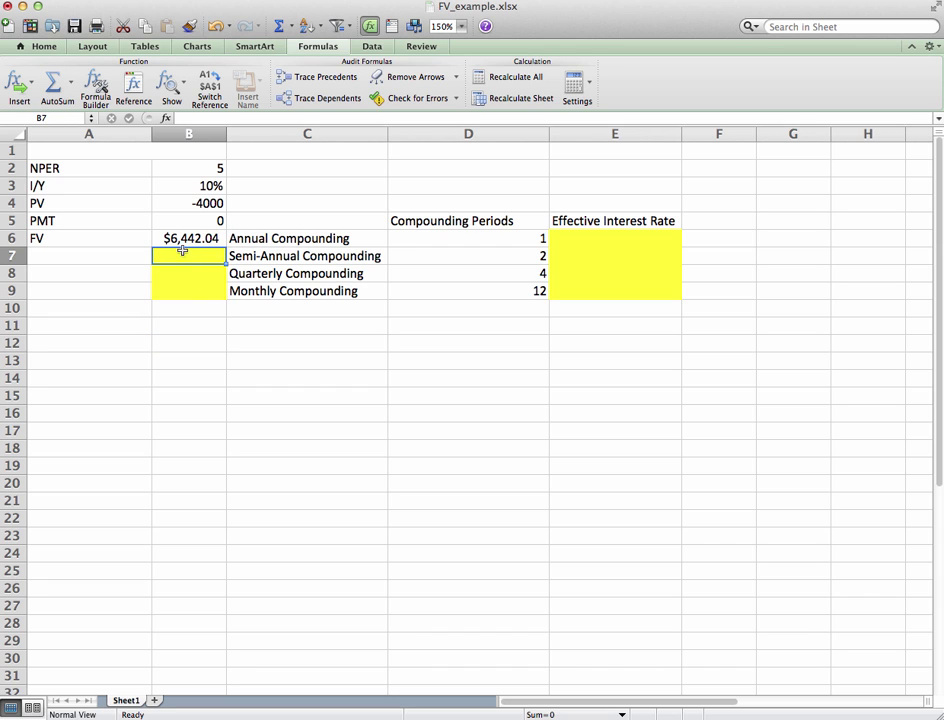
Step: Convert all references in the B6 formula to absolute, giving =FV($B$3,$B$2,$B$5,$B$4), and leave B6 selected
{"action": "left_click", "coordinate": [187, 238]}
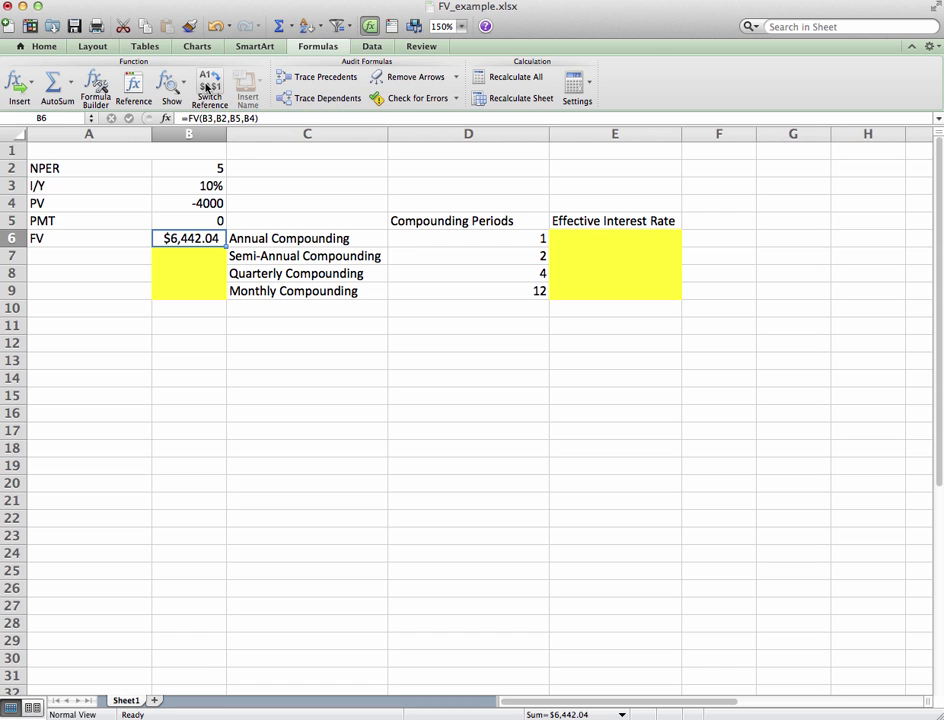
{"action": "left_click", "coordinate": [180, 119]}
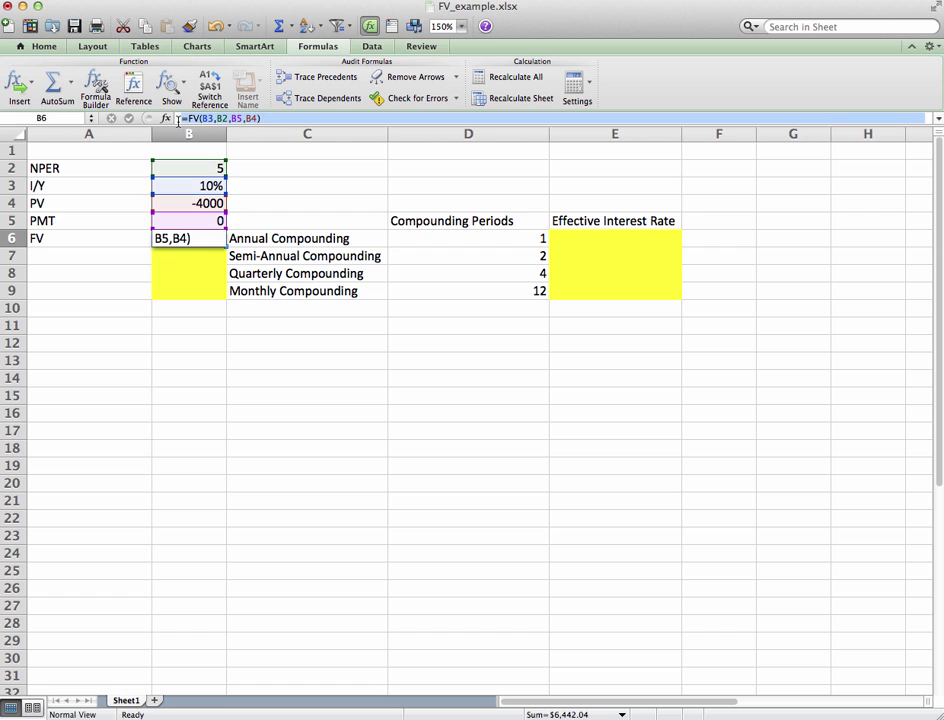
{"action": "left_click", "coordinate": [210, 90]}
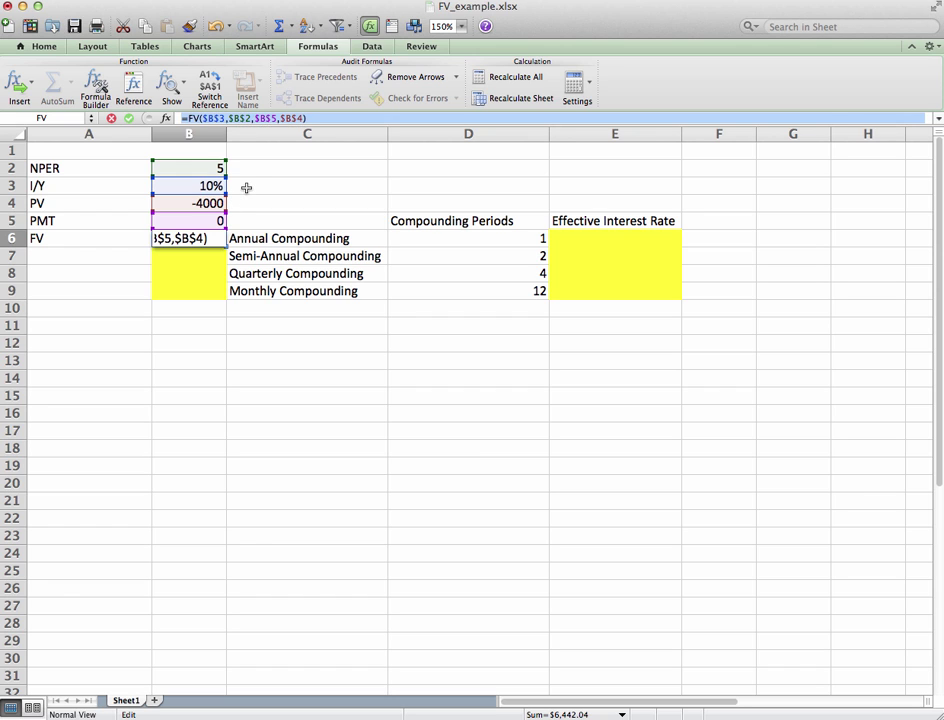
{"action": "key", "text": "Return"}
{"action": "left_click", "coordinate": [200, 242]}
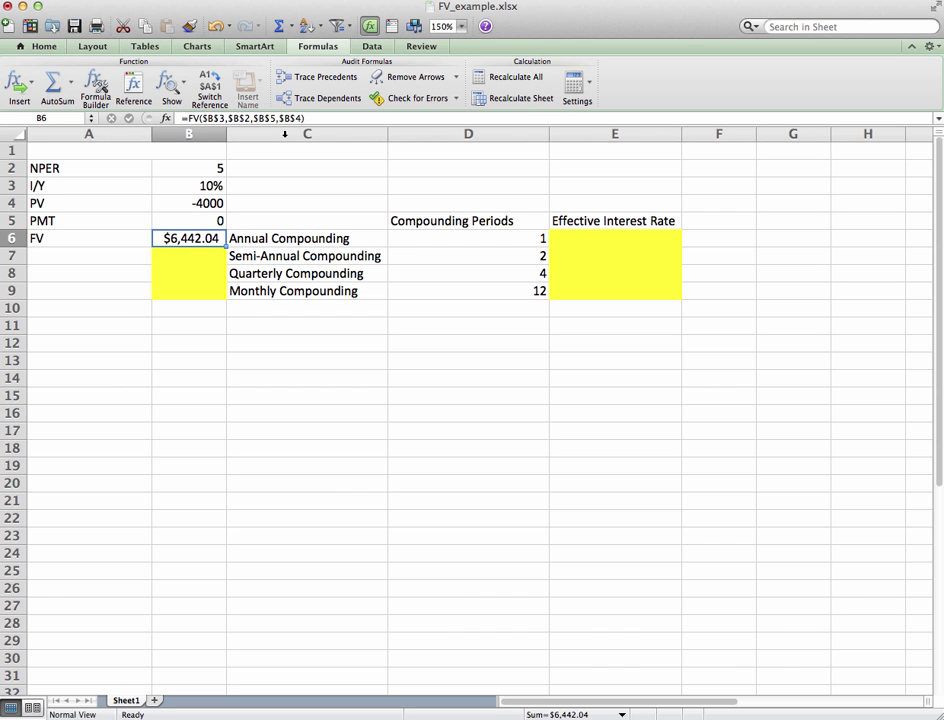
{"action": "left_click_drag", "start_coordinate": [310, 119], "coordinate": [182, 119]}
{"action": "key", "text": "Return"}
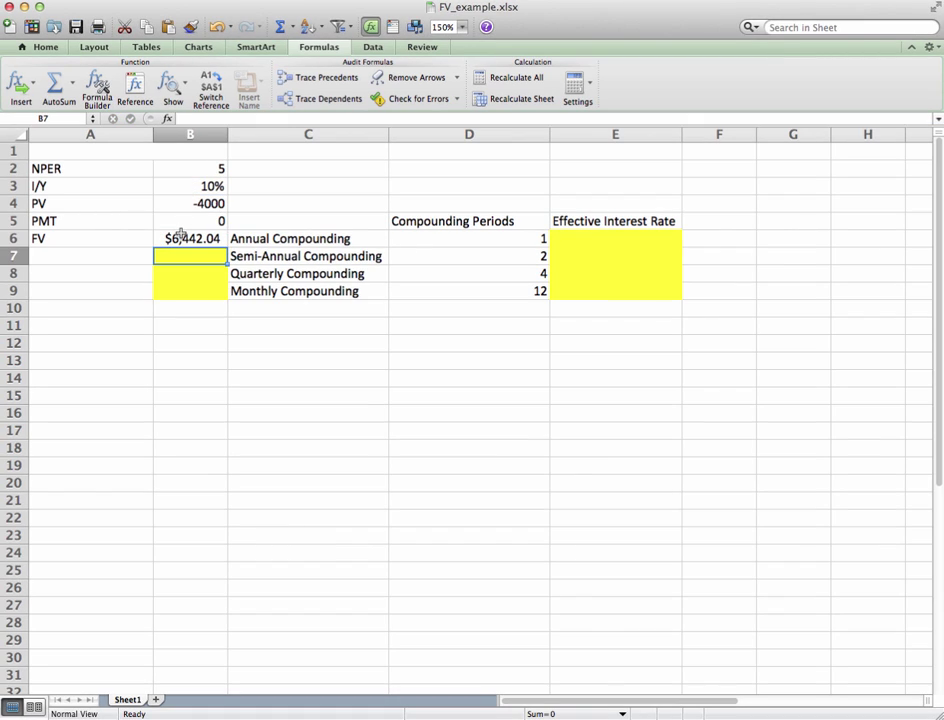
{"action": "left_click", "coordinate": [180, 236]}
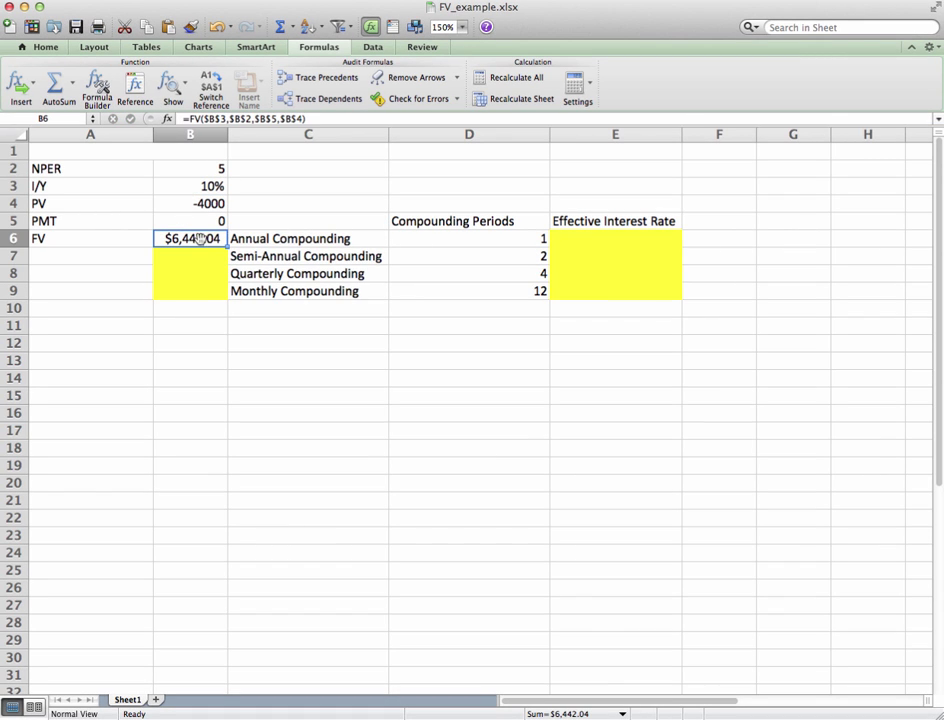
Step: Paste the B6 formula into B7 and modify it to =FV($B$3/D7,$B$2*D7,$B$5,$B$4)
{"action": "left_click", "coordinate": [194, 252]}
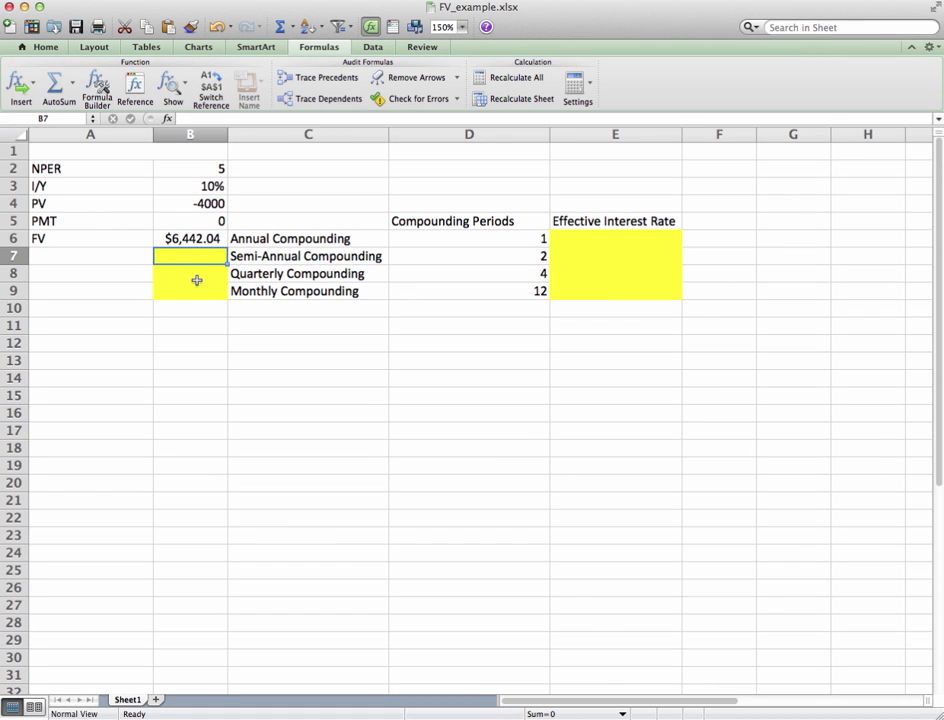
{"action": "key", "text": "super+v"}
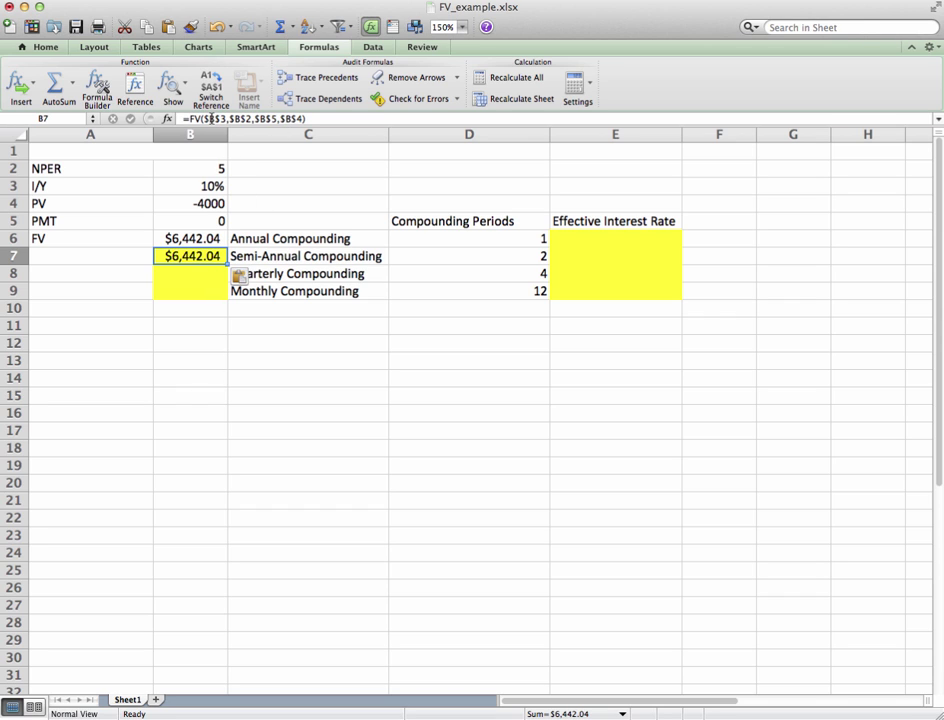
{"action": "left_click", "coordinate": [210, 118]}
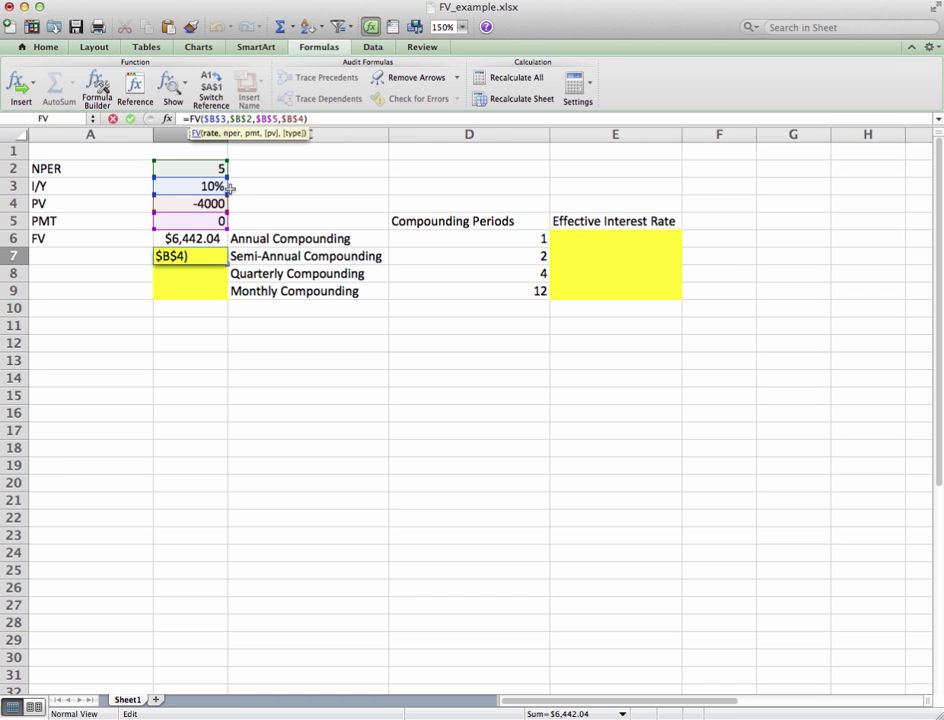
{"action": "type", "text": "/"}
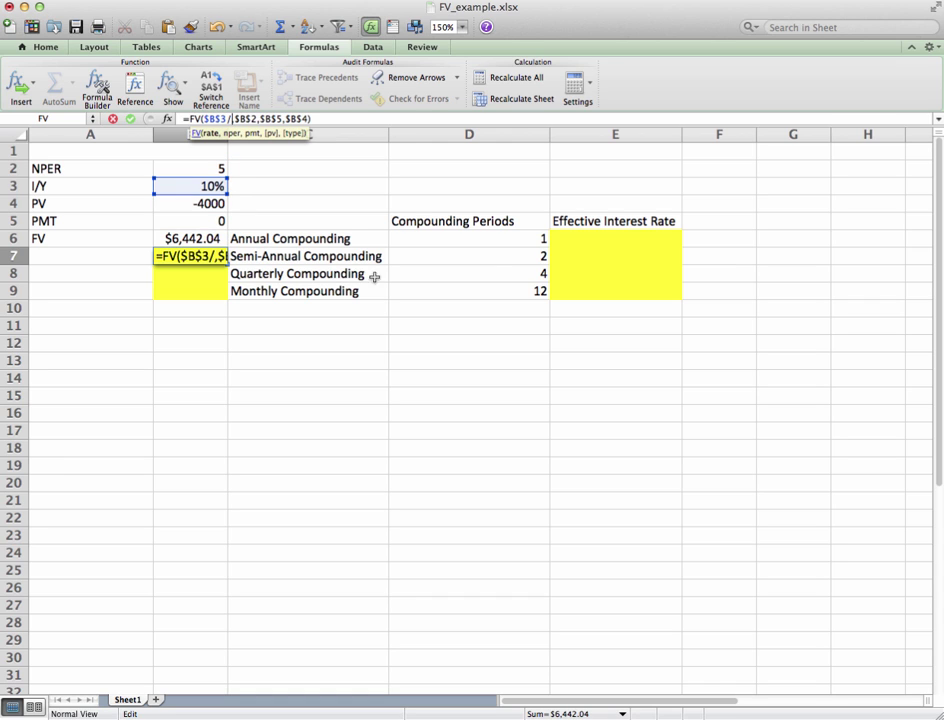
{"action": "left_click", "coordinate": [494, 256]}
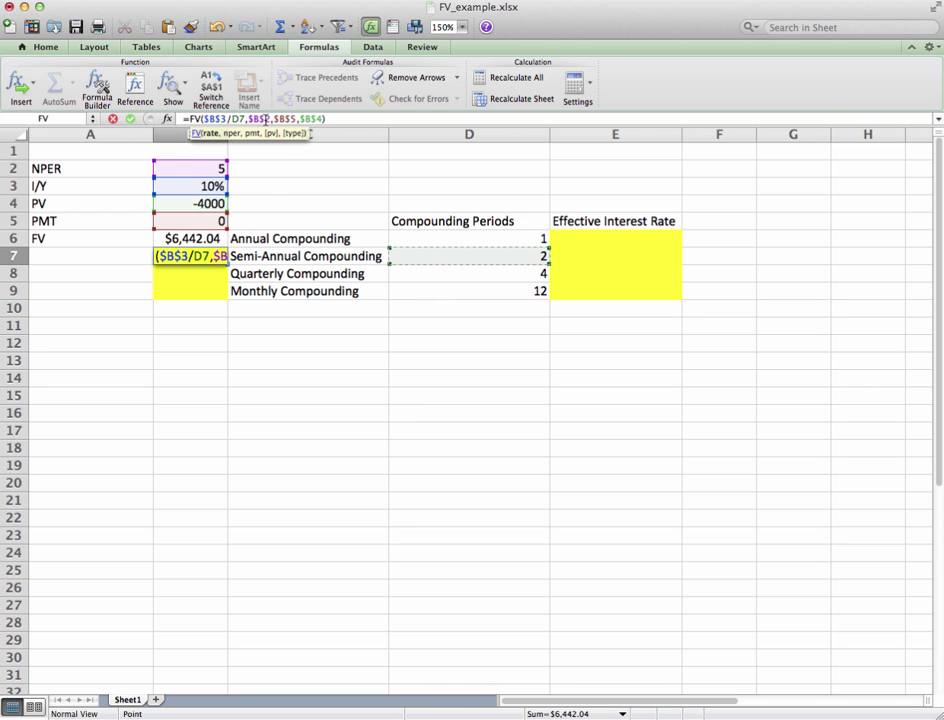
{"action": "left_click", "coordinate": [273, 119]}
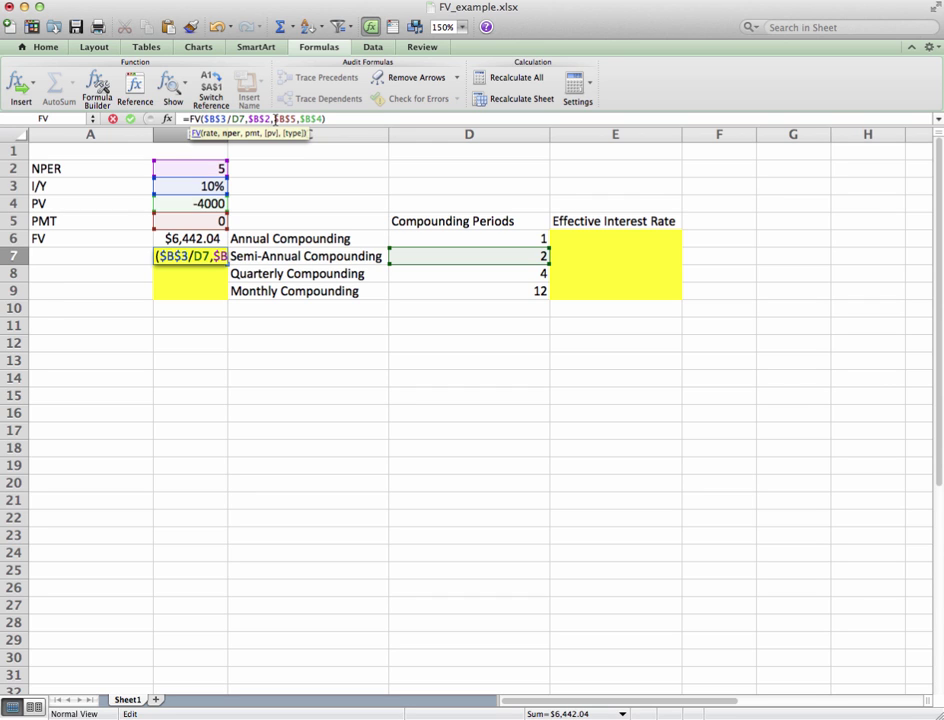
{"action": "type", "text": "*"}
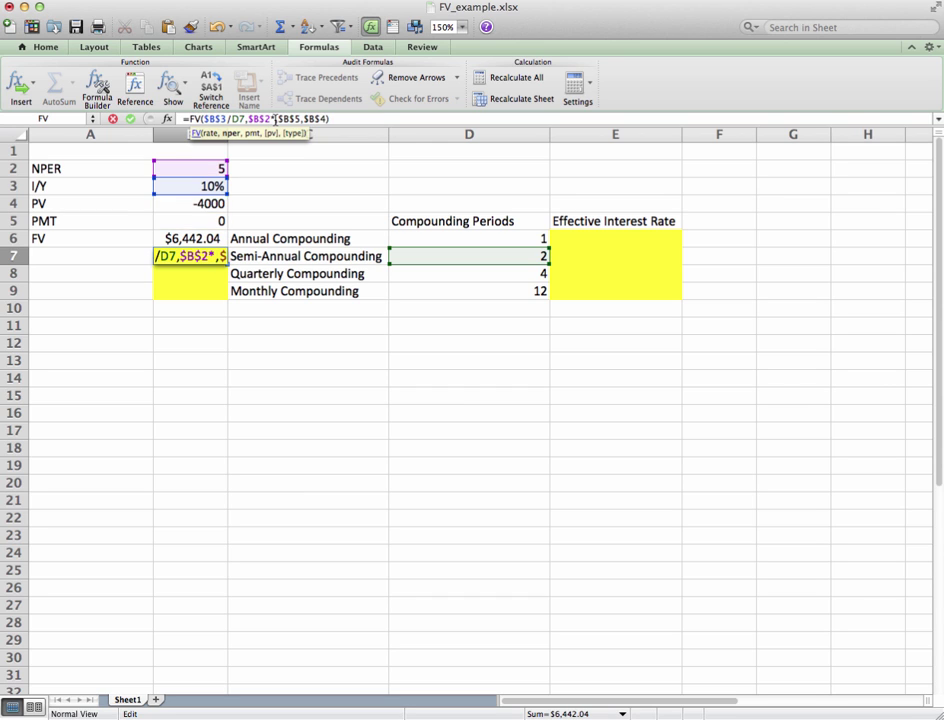
{"action": "left_click", "coordinate": [454, 257]}
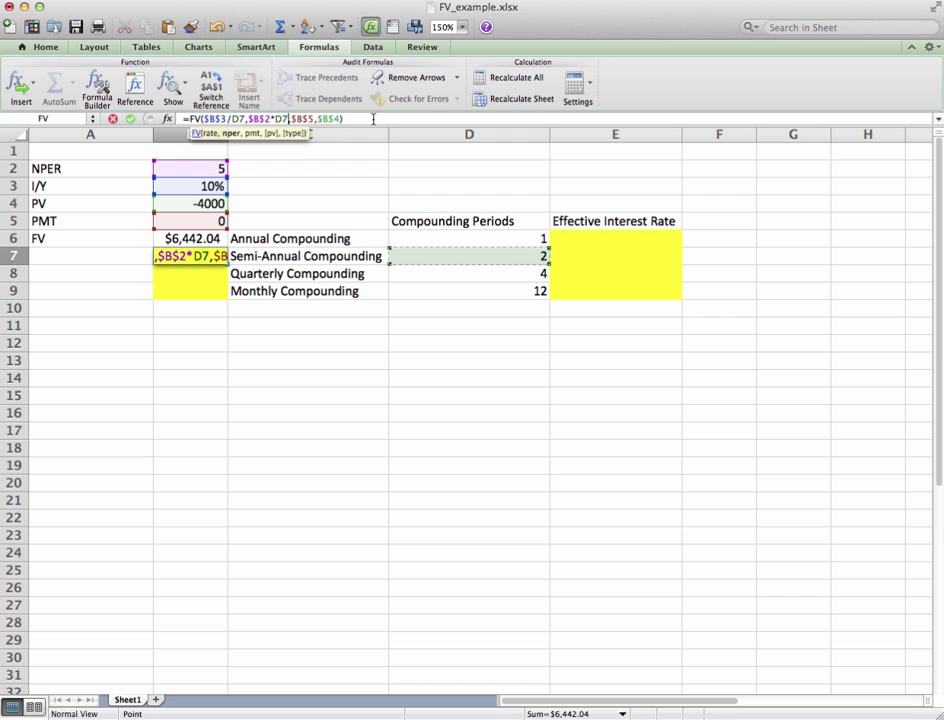
{"action": "key", "text": "Return"}
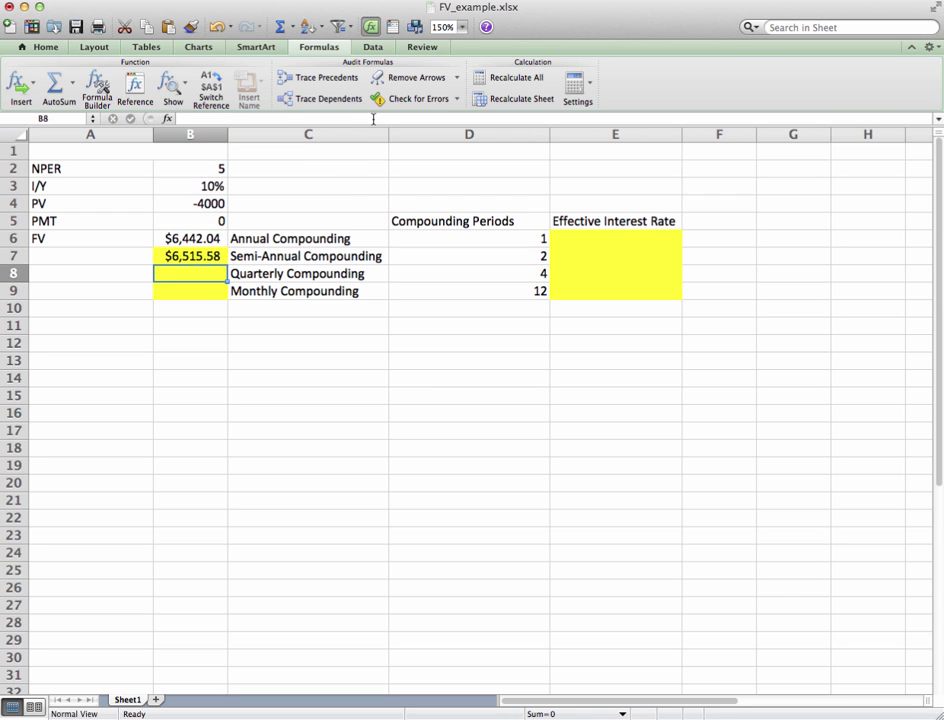
Step: Fill the B7 formula down through B9 and inspect the formulas in B7, B8 and B9
{"action": "left_click", "coordinate": [202, 256]}
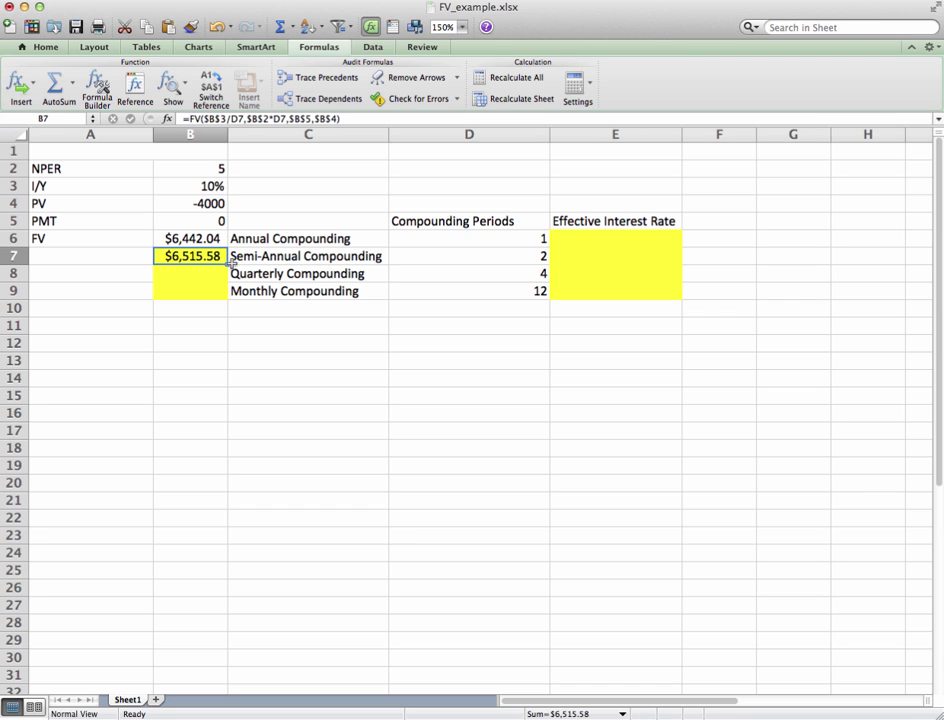
{"action": "left_click_drag", "start_coordinate": [226, 263], "coordinate": [227, 293]}
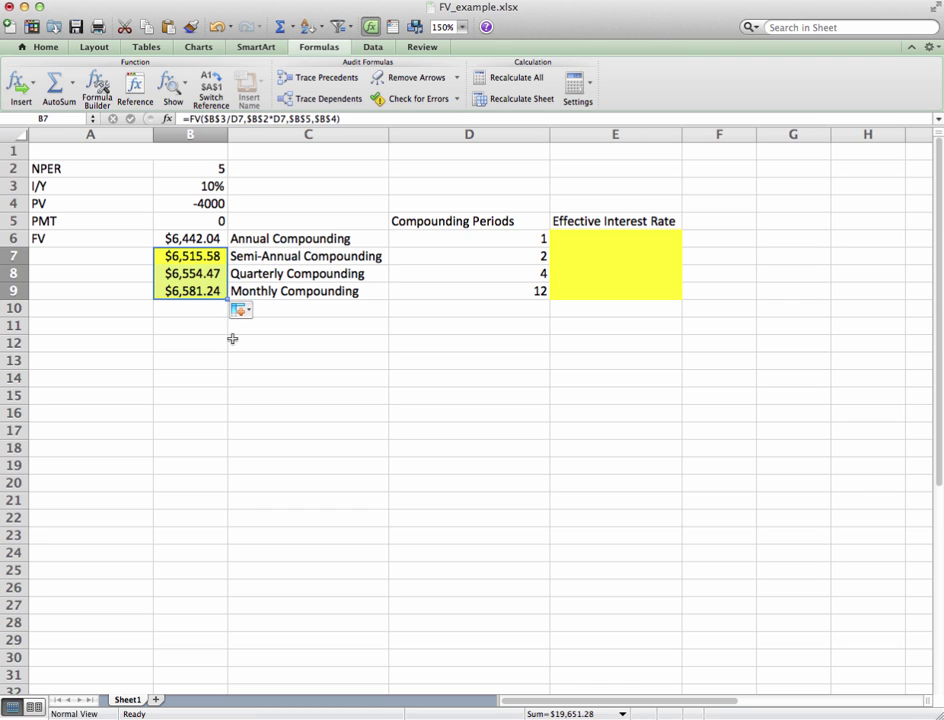
{"action": "left_click", "coordinate": [185, 322]}
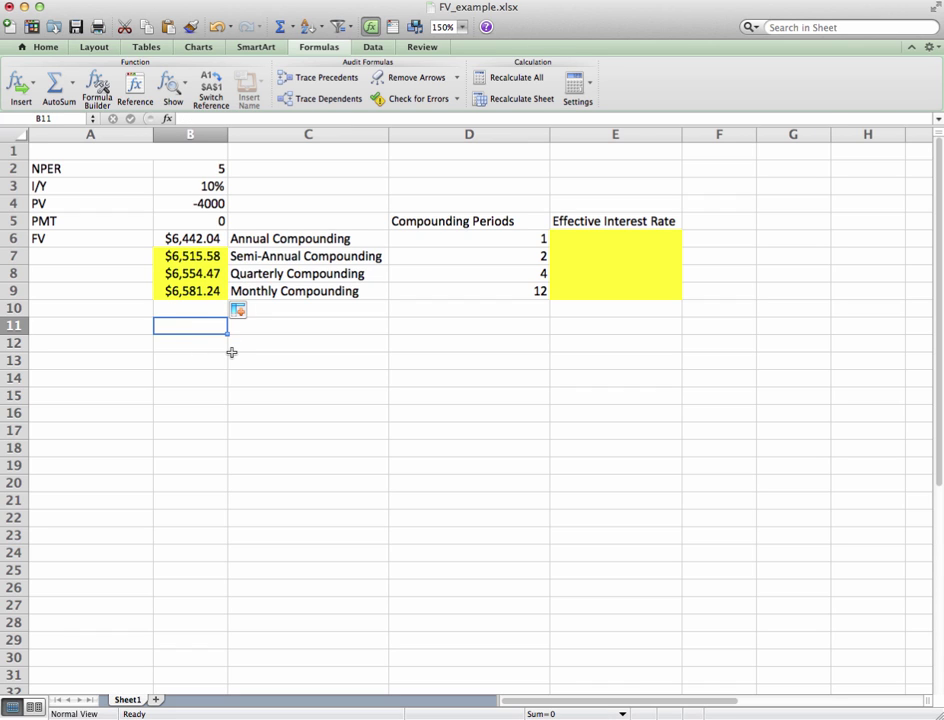
{"action": "left_click", "coordinate": [201, 256]}
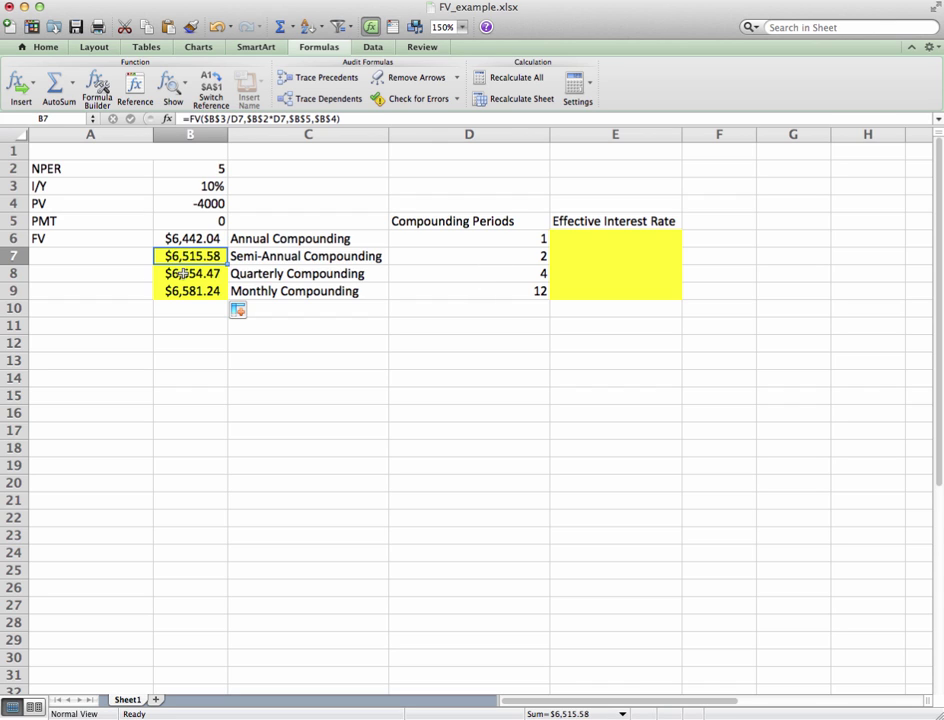
{"action": "left_click", "coordinate": [140, 274]}
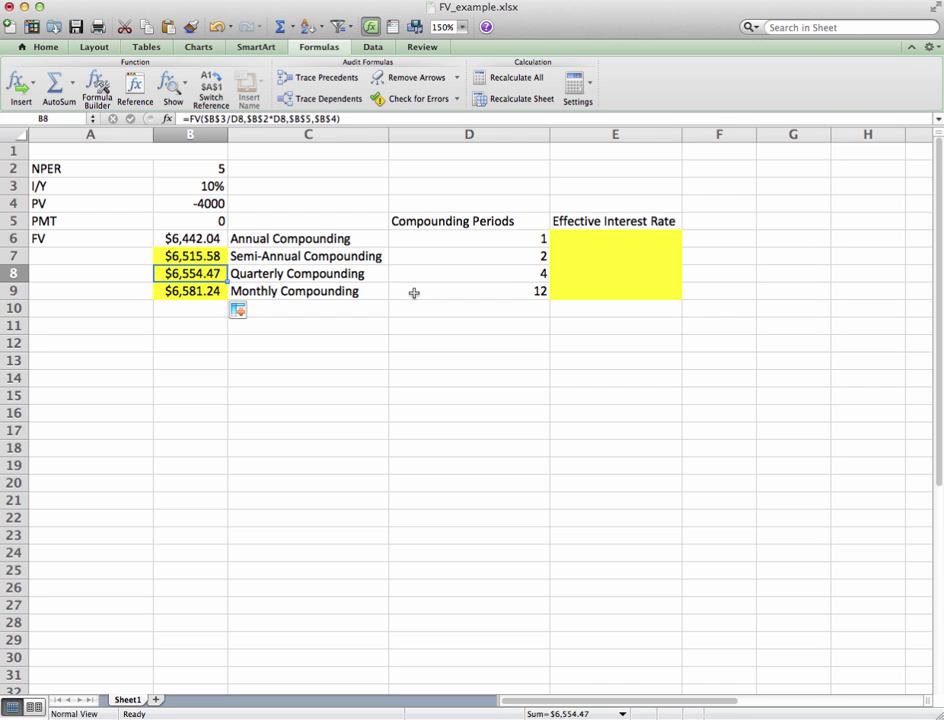
{"action": "left_click", "coordinate": [181, 290]}
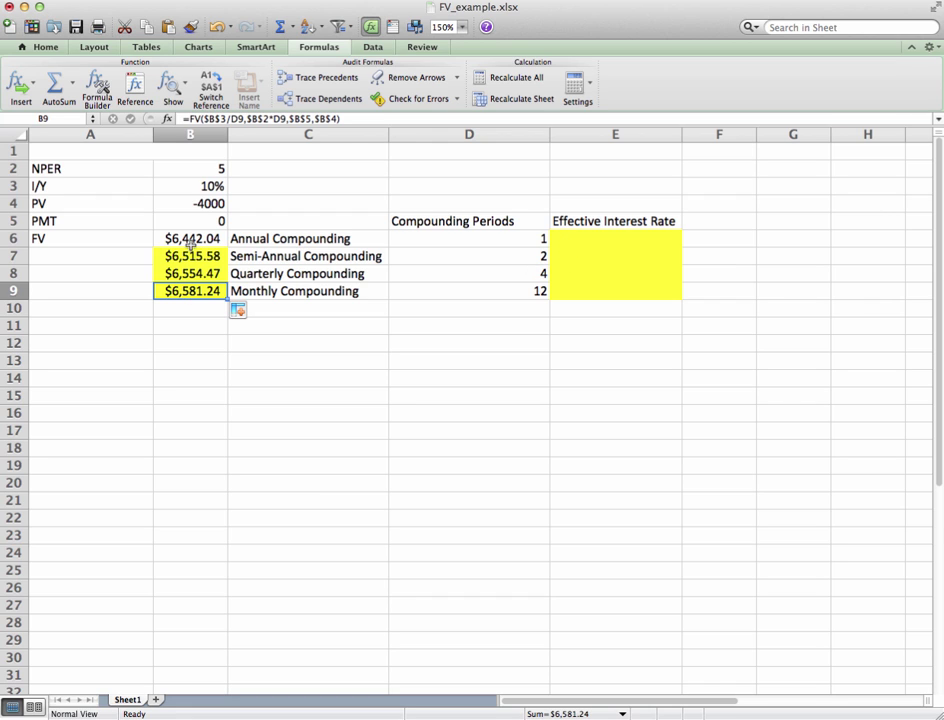
Step: Insert the financial function EFFECT in E6 and open the Formula Builder below the data
{"action": "left_click", "coordinate": [595, 237]}
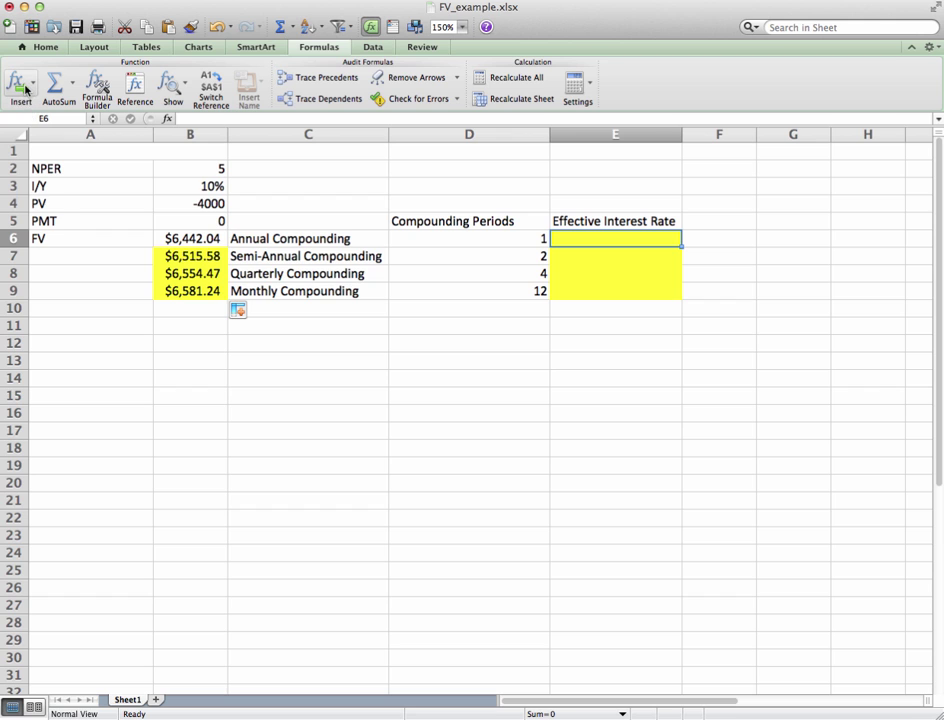
{"action": "left_click", "coordinate": [25, 89]}
{"action": "mouse_move", "coordinate": [39, 150]}
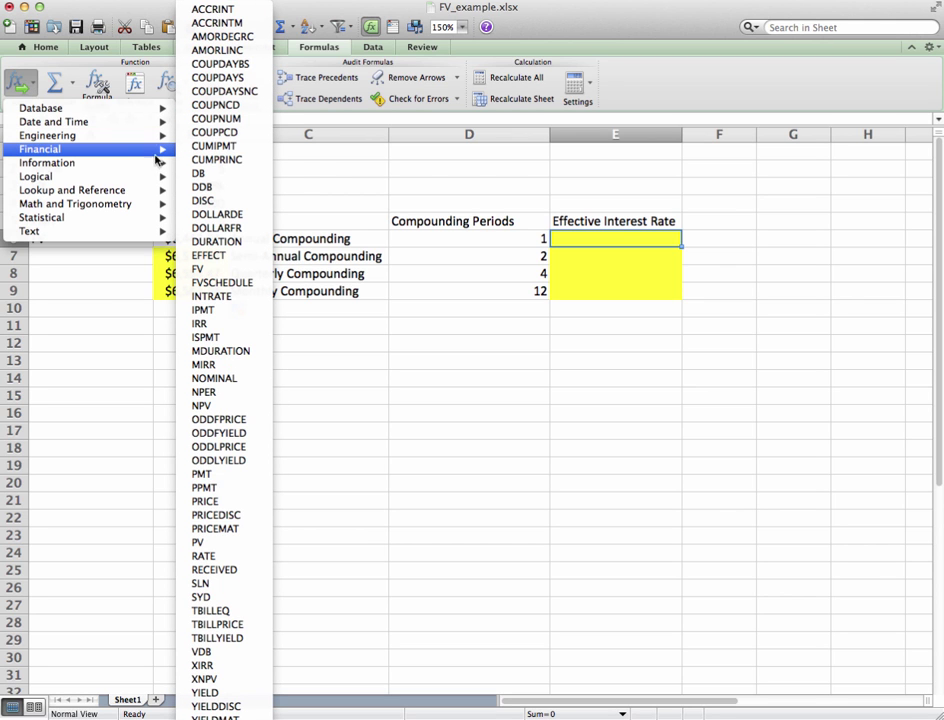
{"action": "left_click", "coordinate": [221, 256]}
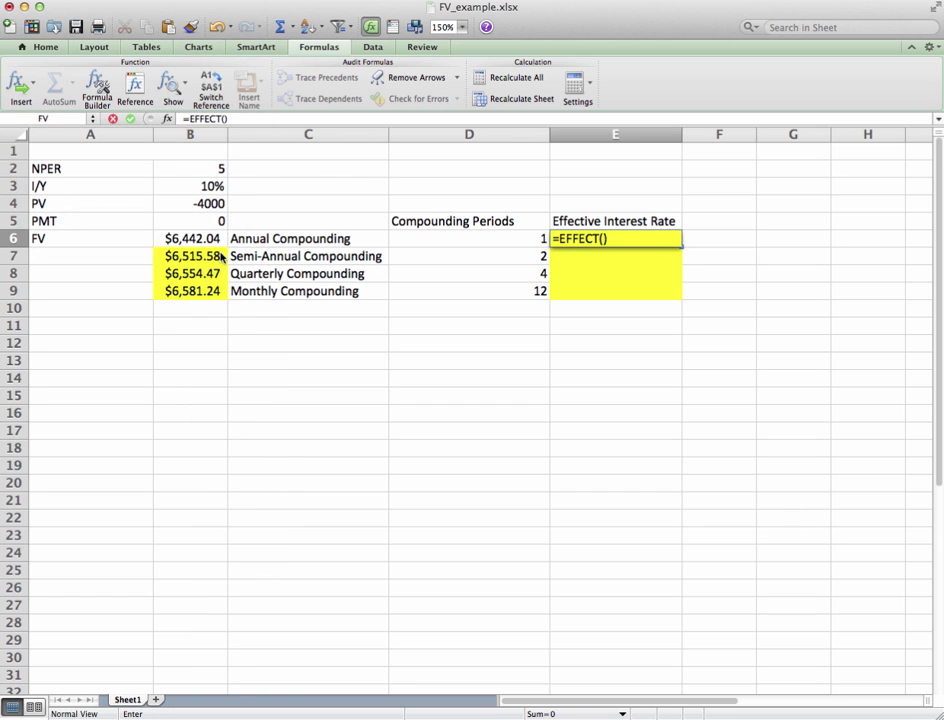
{"action": "left_click", "coordinate": [97, 88]}
{"action": "left_click_drag", "start_coordinate": [532, 314], "coordinate": [495, 324]}
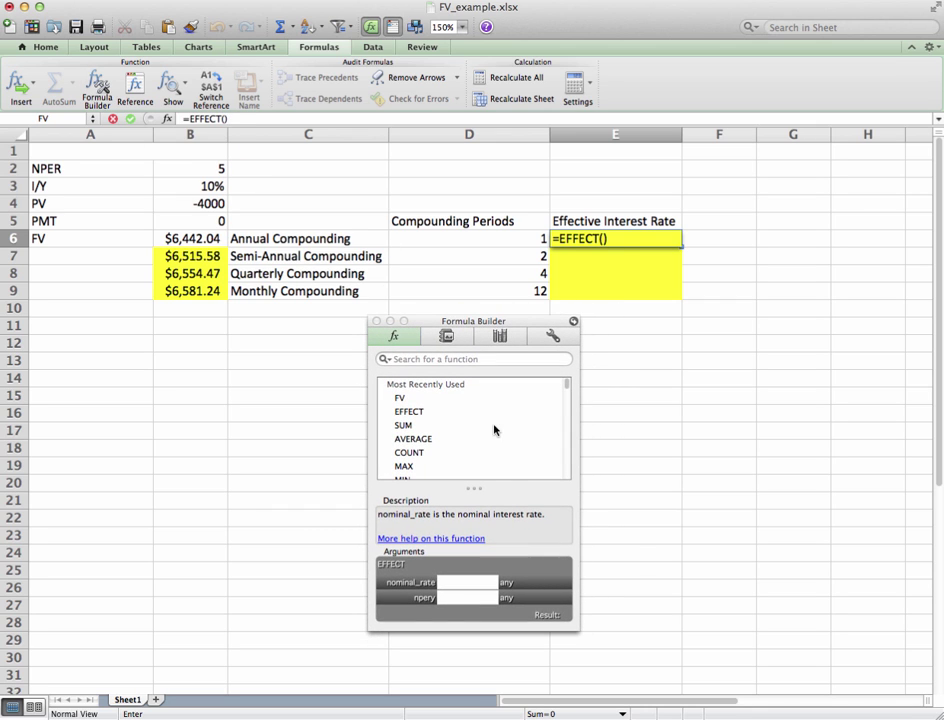
Step: Fill the EFFECT arguments for E6 with nominal_rate B3 and npery D6, enter the formula, and close the Formula Builder
{"action": "left_click", "coordinate": [462, 584]}
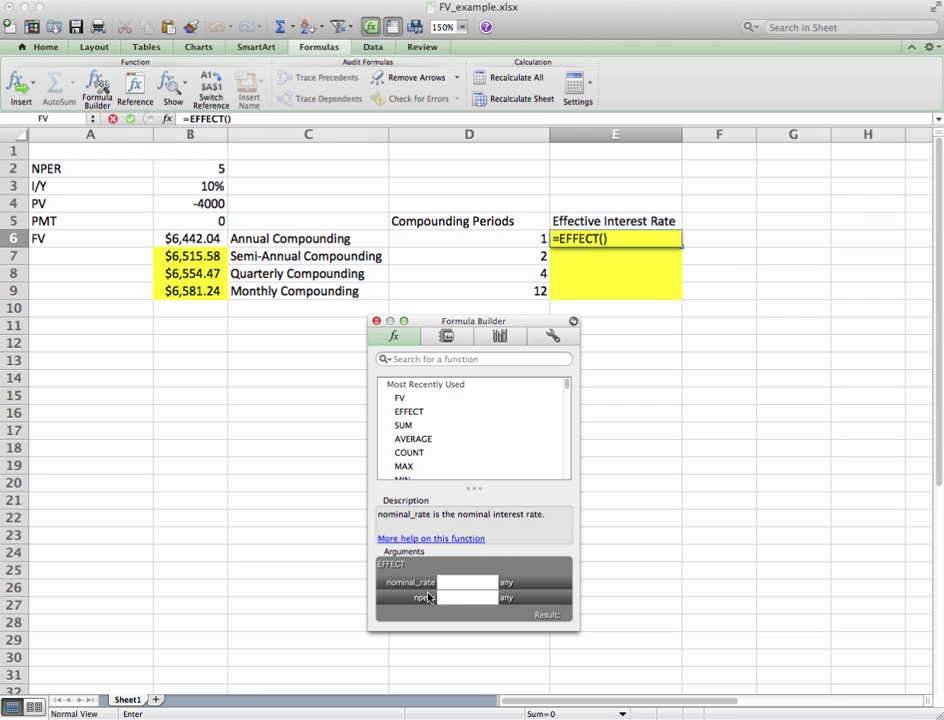
{"action": "left_click", "coordinate": [450, 598]}
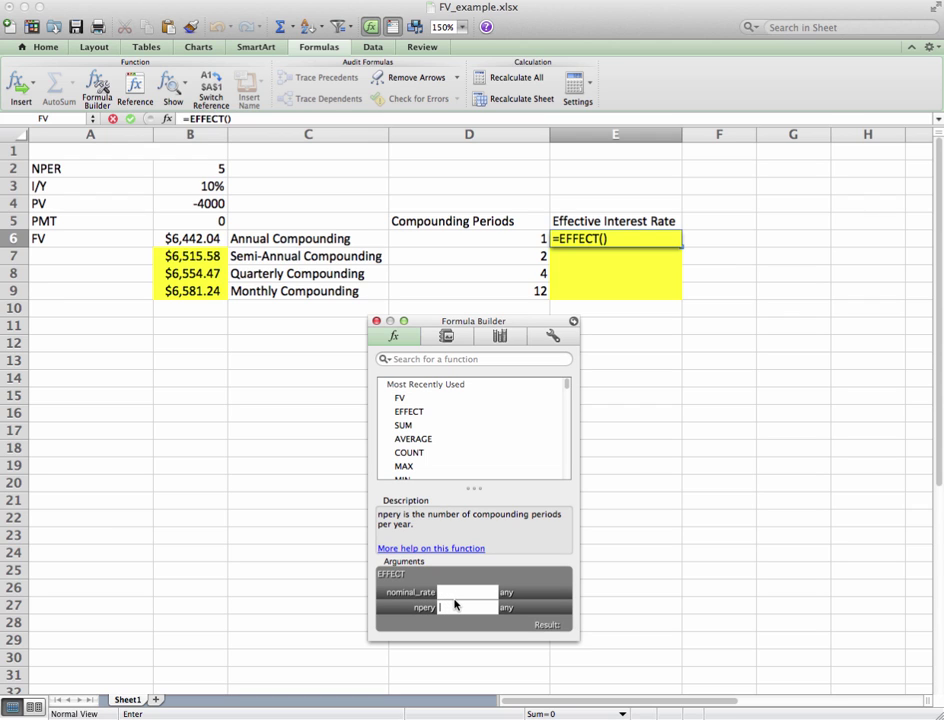
{"action": "left_click", "coordinate": [453, 591]}
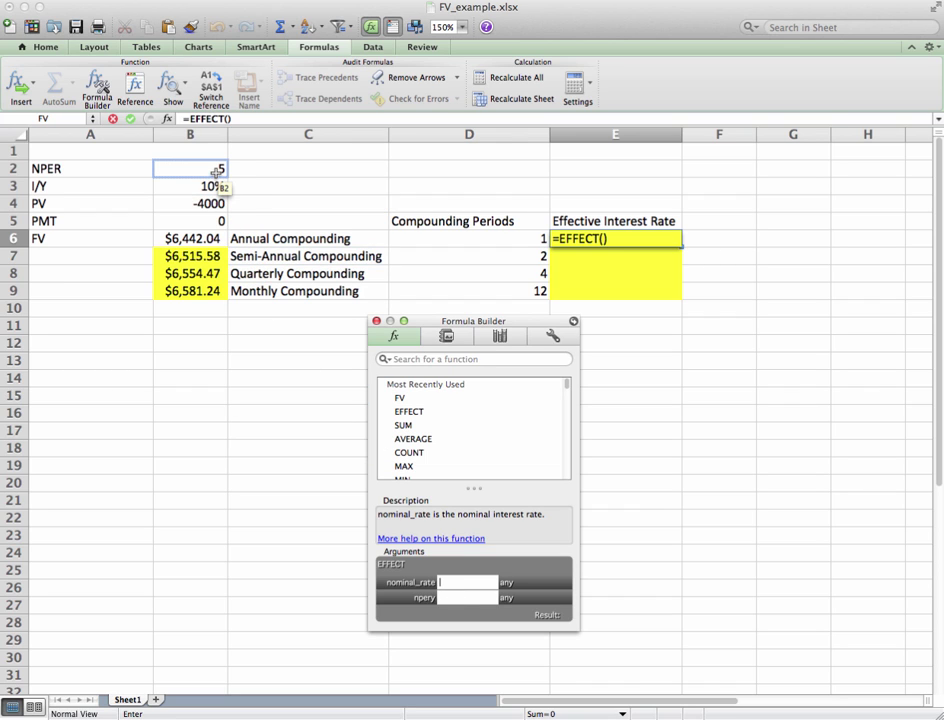
{"action": "left_click", "coordinate": [207, 188]}
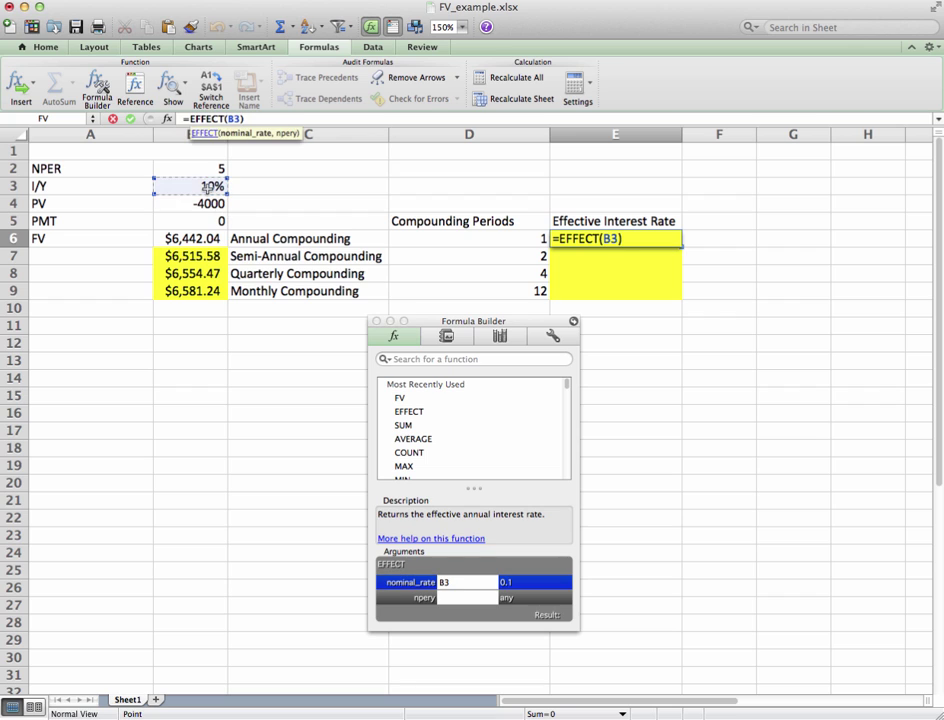
{"action": "left_click", "coordinate": [450, 598]}
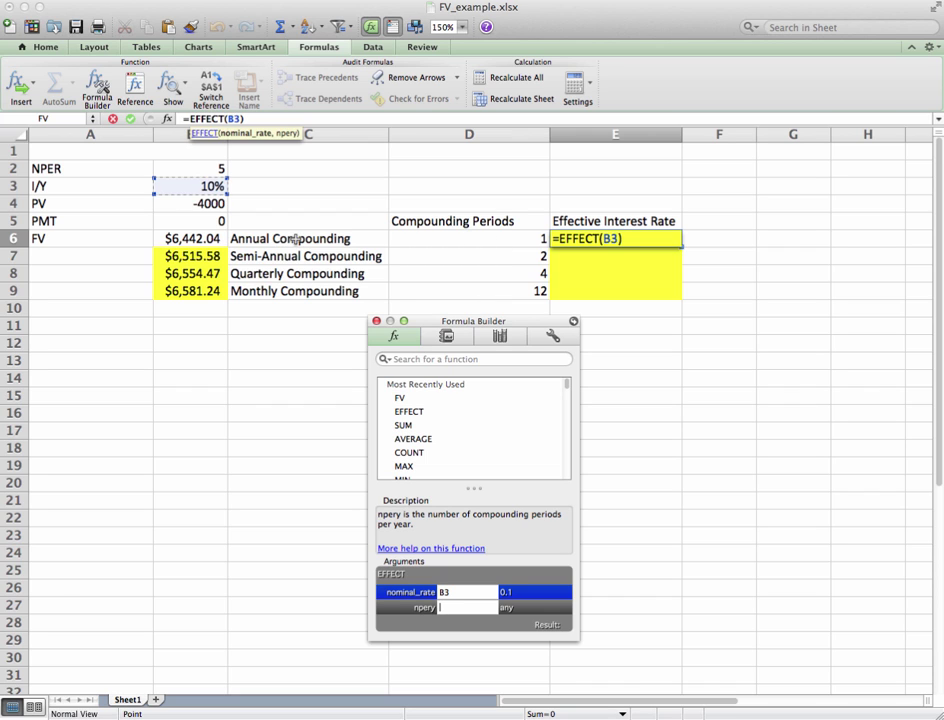
{"action": "type", "text": ","}
{"action": "left_click", "coordinate": [503, 242]}
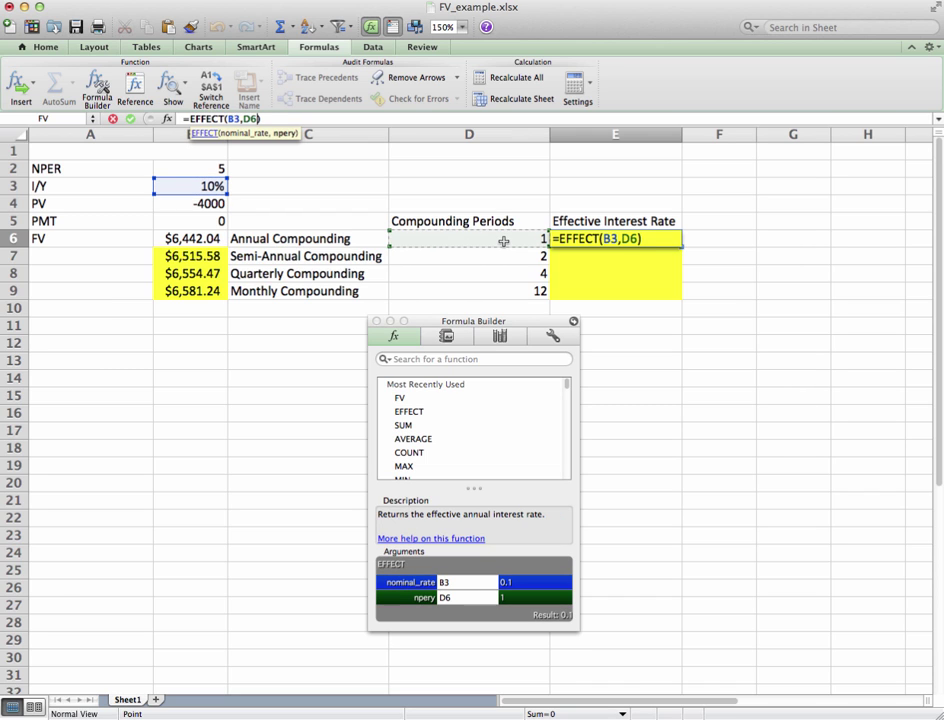
{"action": "key", "text": "Return"}
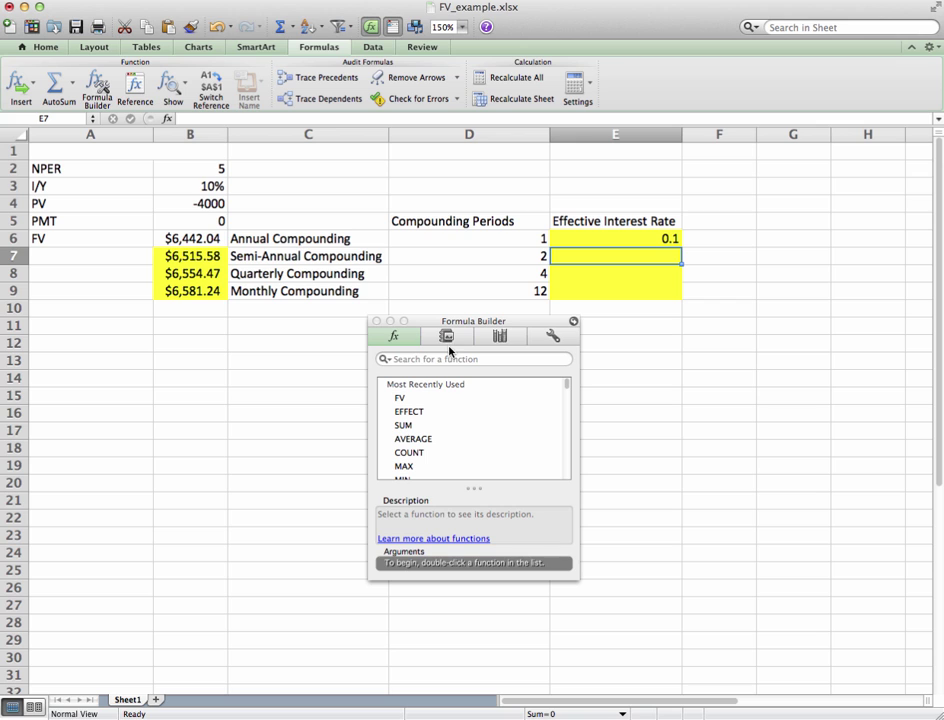
{"action": "left_click", "coordinate": [377, 321]}
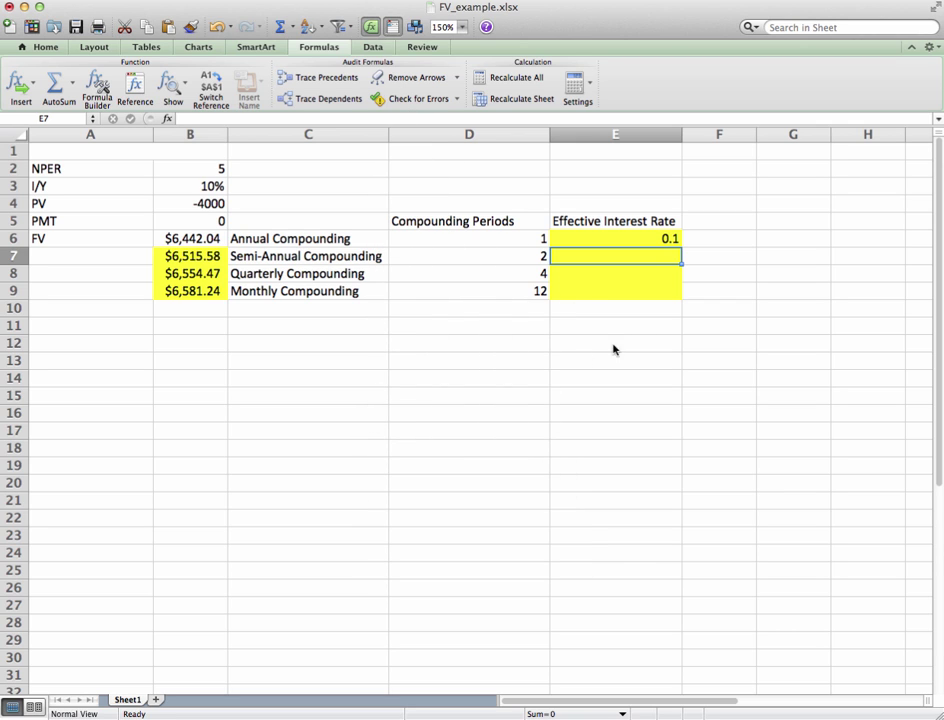
Step: Make the B3 reference in the E6 formula absolute, giving =EFFECT($B$3,D6)
{"action": "left_click", "coordinate": [636, 241]}
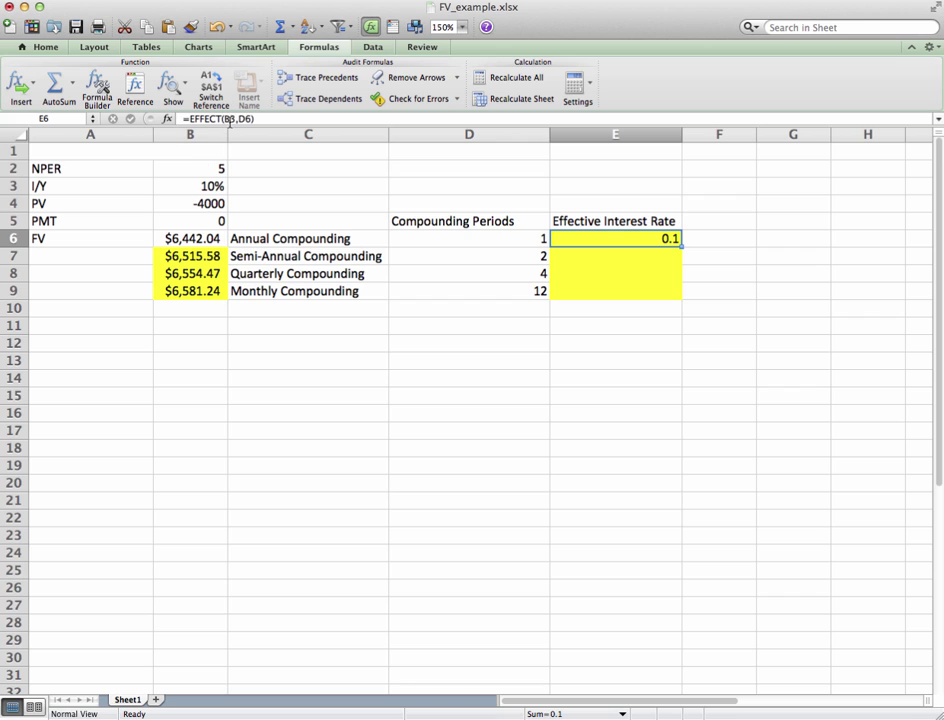
{"action": "left_click", "coordinate": [228, 120]}
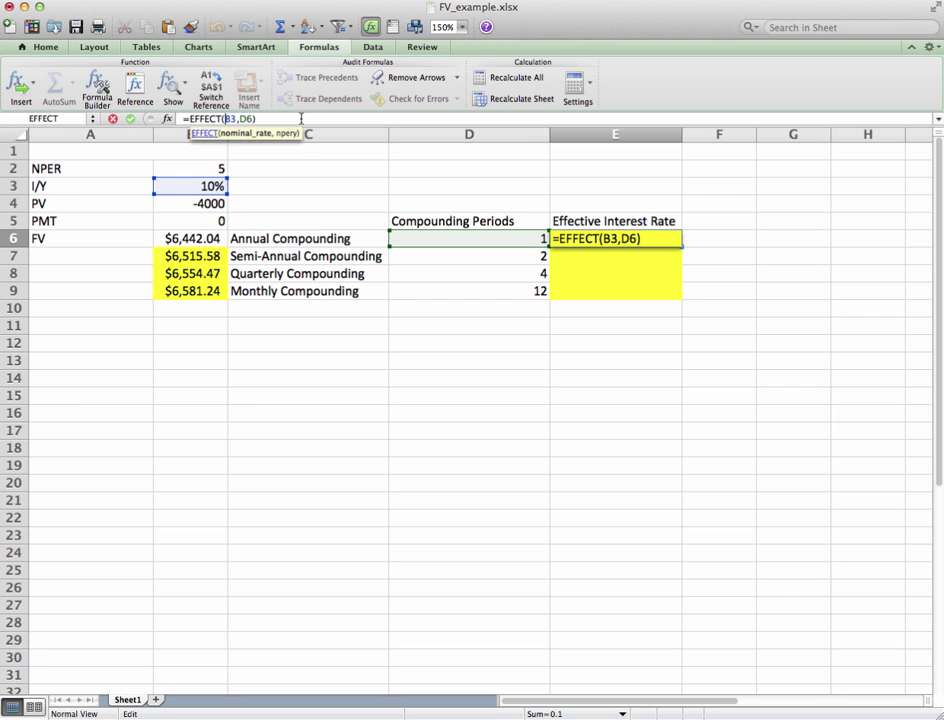
{"action": "type", "text": "$B"}
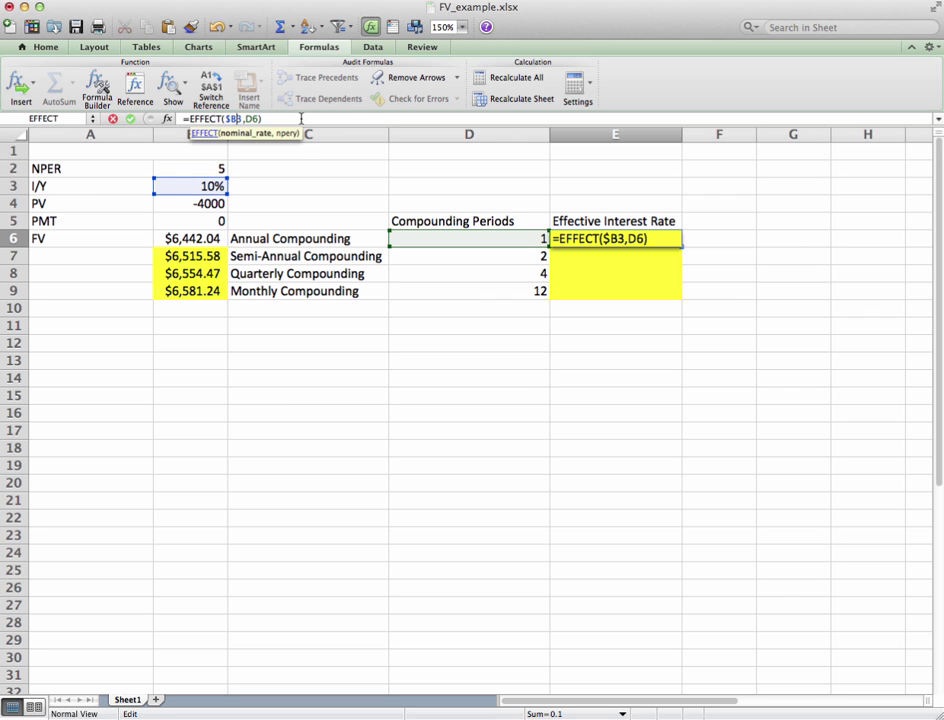
{"action": "type", "text": "$"}
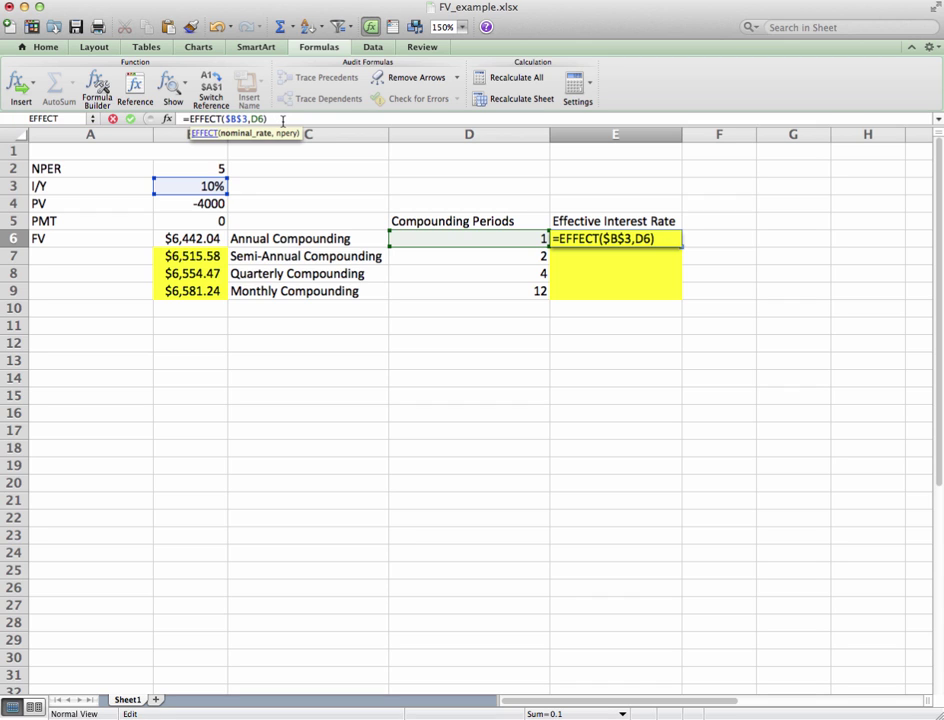
{"action": "key", "text": "Return"}
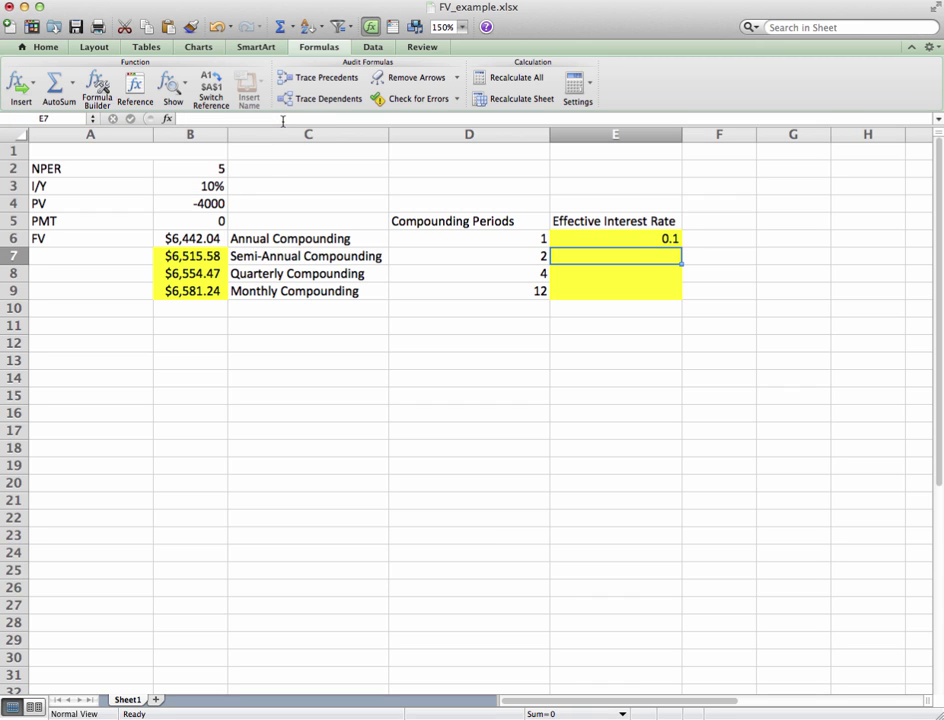
Step: Format the effective interest rate in E6 as a percentage
{"action": "left_click", "coordinate": [617, 235]}
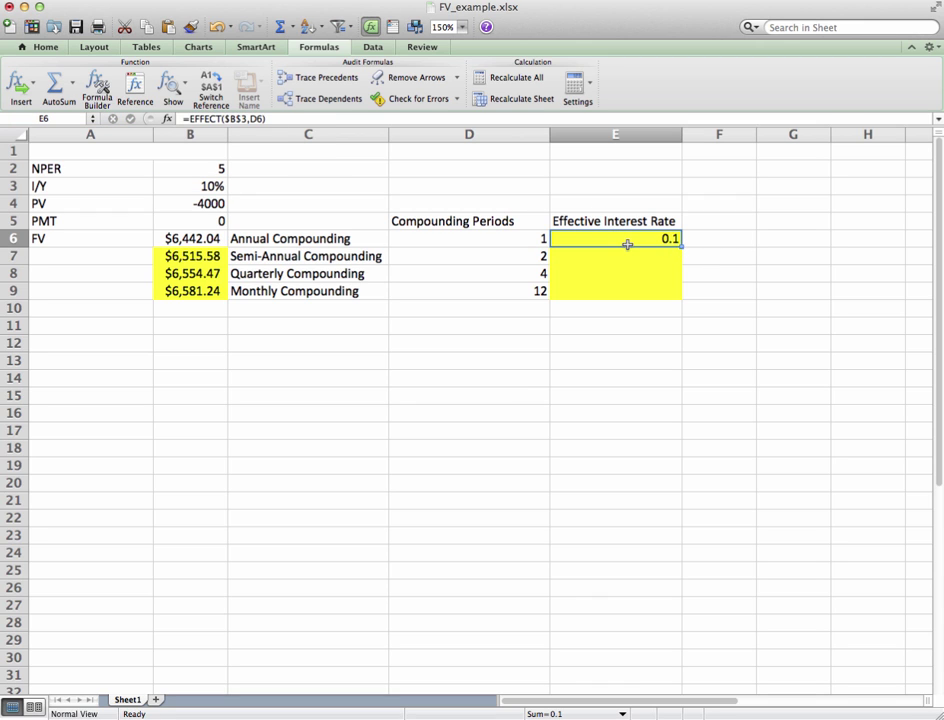
{"action": "left_click", "coordinate": [48, 50]}
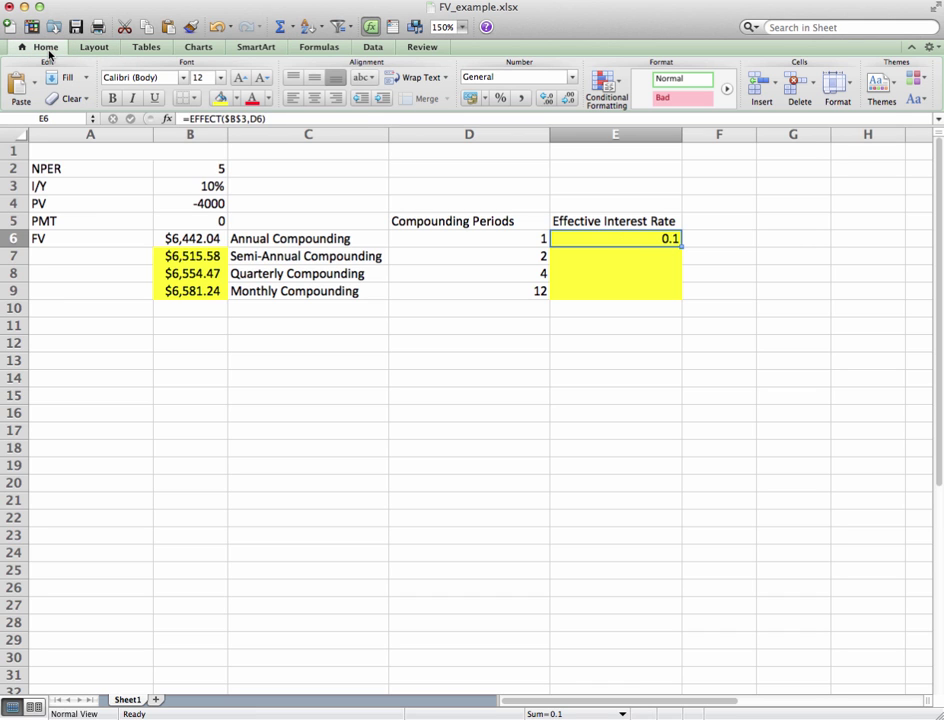
{"action": "left_click", "coordinate": [501, 99]}
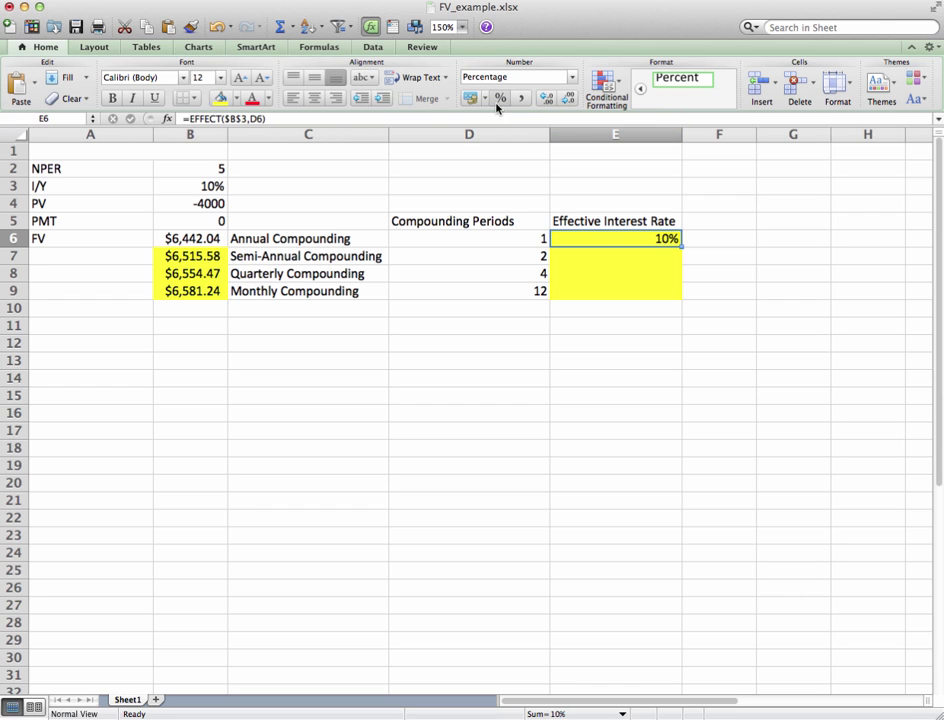
Step: Show the effective interest rate in E6 with three decimal places and fill its formula down through E9
{"action": "left_click", "coordinate": [547, 99]}
{"action": "left_click", "coordinate": [547, 99]}
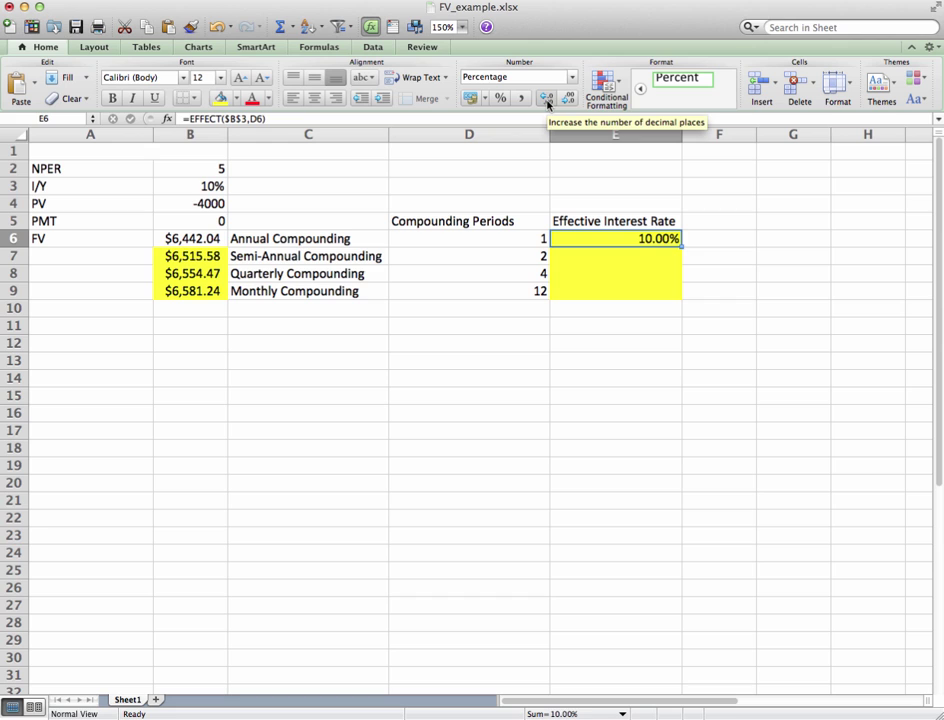
{"action": "left_click", "coordinate": [547, 99]}
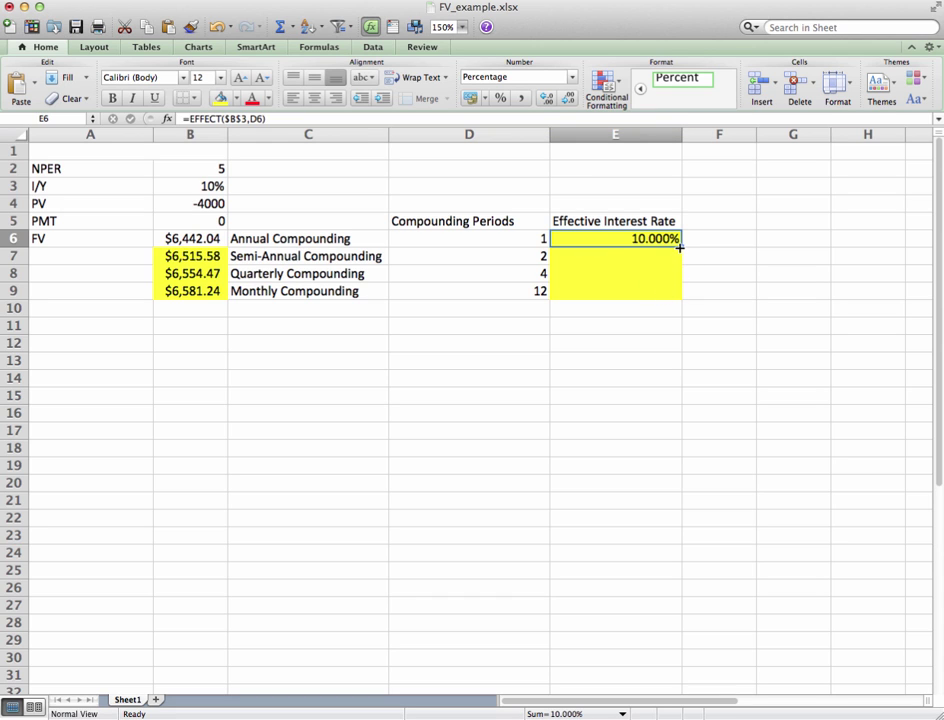
{"action": "left_click_drag", "start_coordinate": [680, 244], "coordinate": [684, 291]}
{"action": "left_click", "coordinate": [614, 343]}
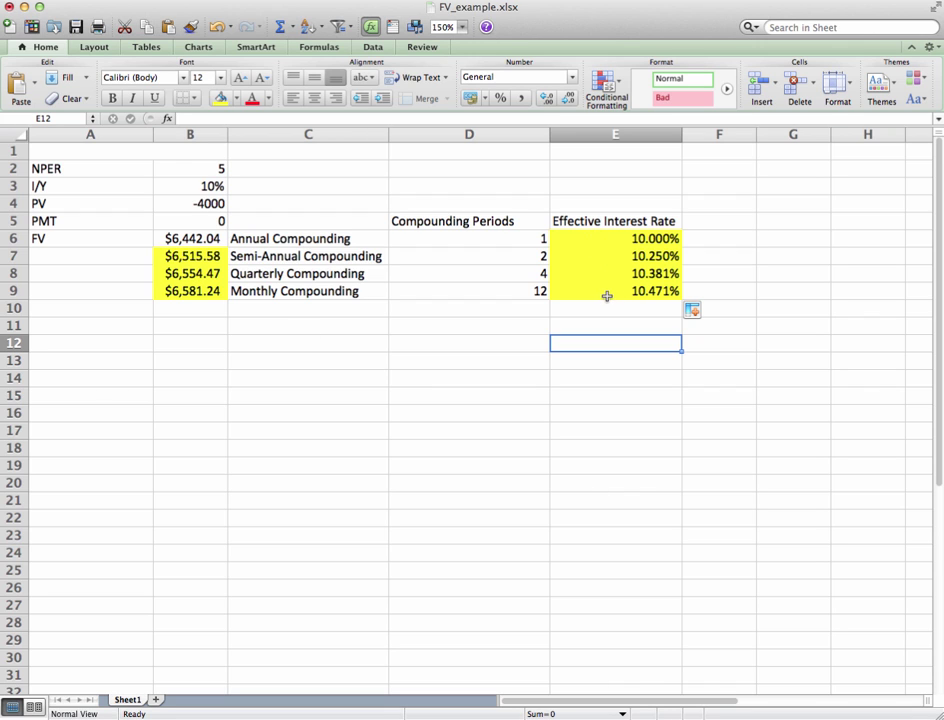
Step: Change the investment inputs to NPER 10 in B2, I/Y 8% in B3 and PV -7000 in B4
{"action": "left_click", "coordinate": [192, 171]}
{"action": "type", "text": "10"}
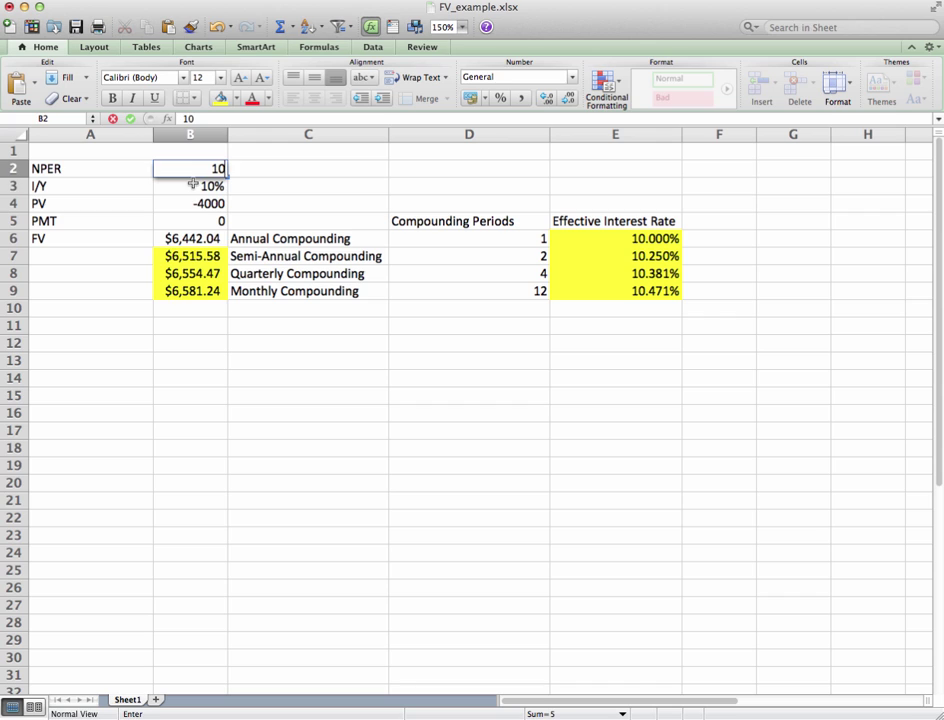
{"action": "key", "text": "Return"}
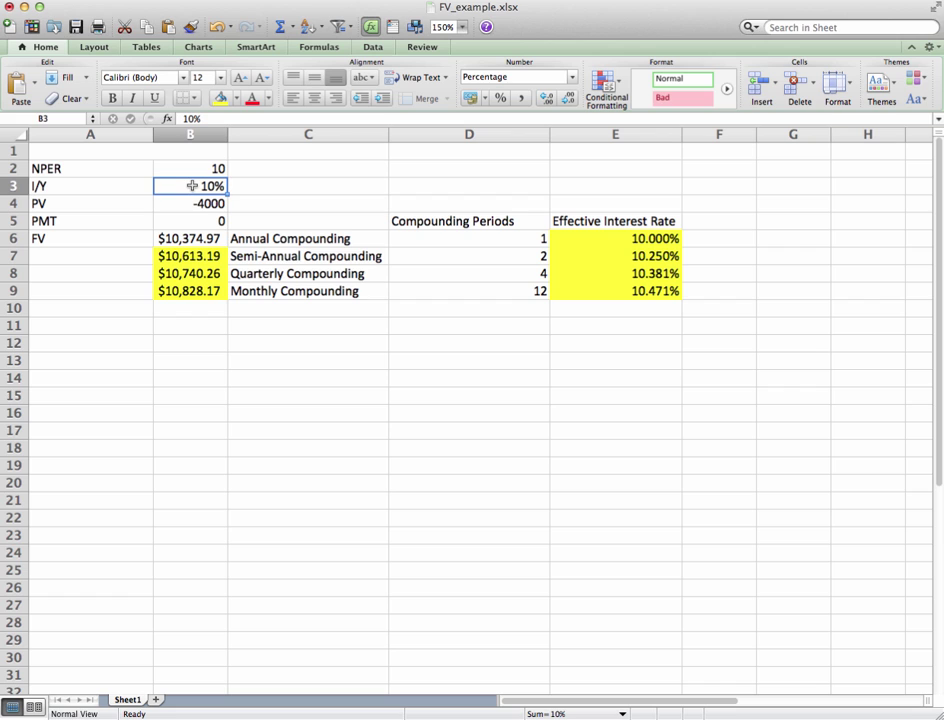
{"action": "type", "text": "8"}
{"action": "key", "text": "Return"}
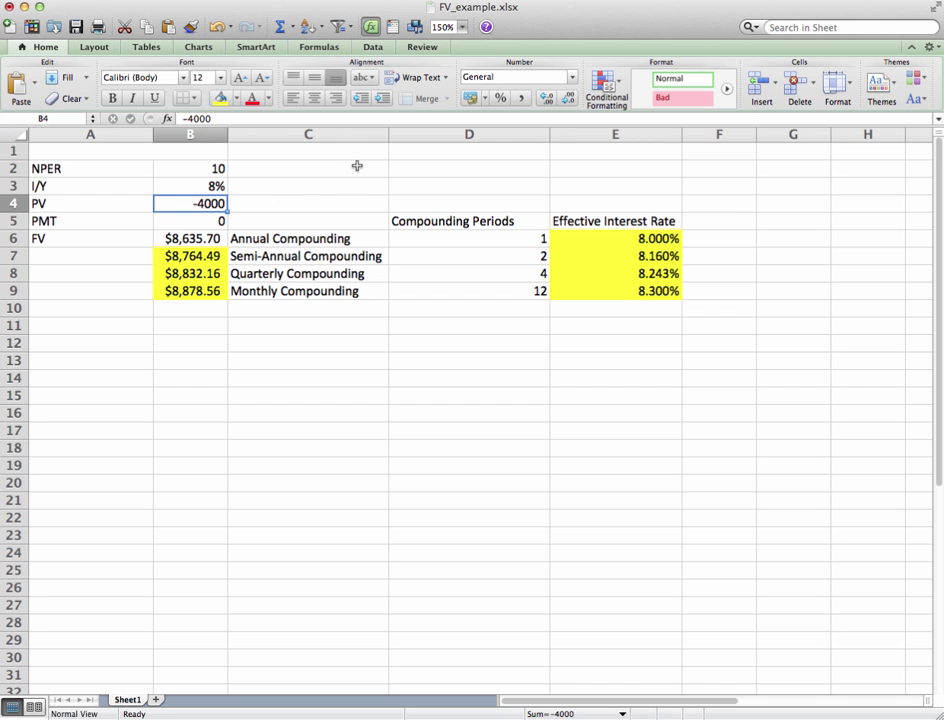
{"action": "type", "text": "-7"}
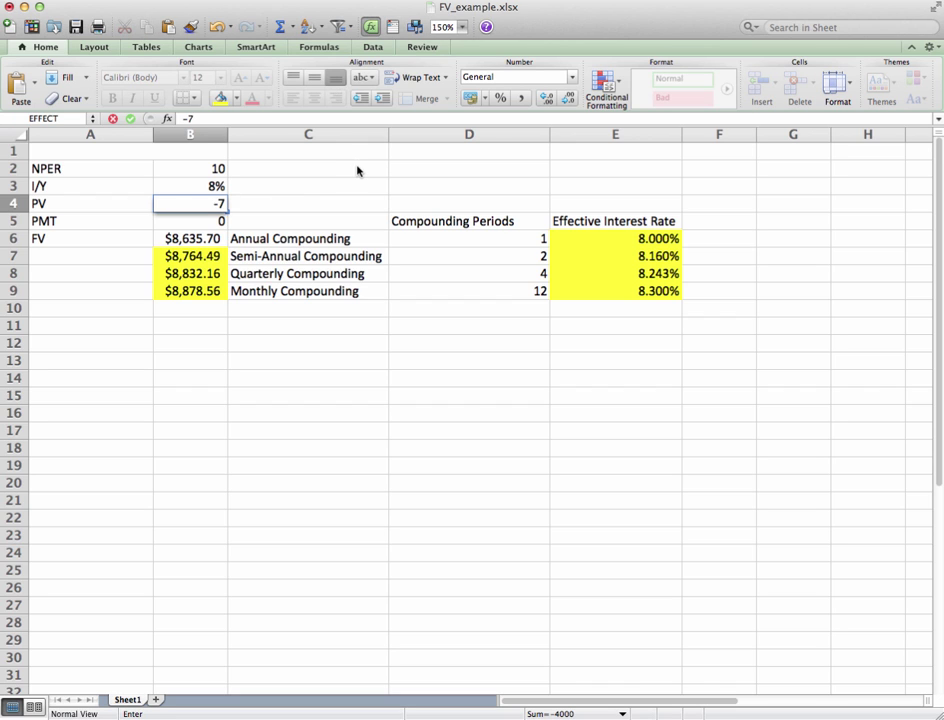
{"action": "type", "text": "000"}
{"action": "key", "text": "Return"}
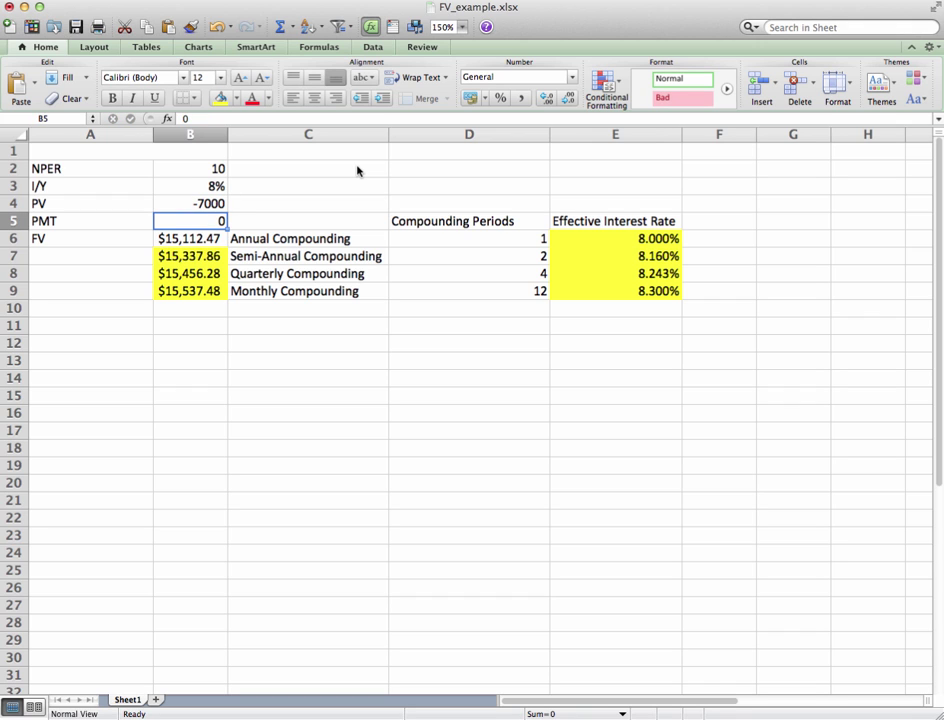